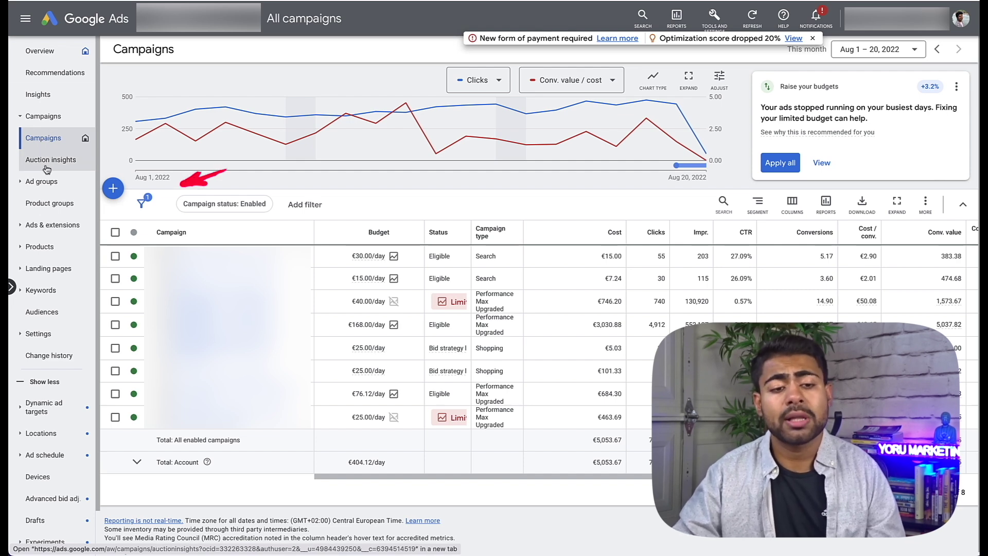
- Open the Auction insights report and close the payment notification
left_click(31, 160)
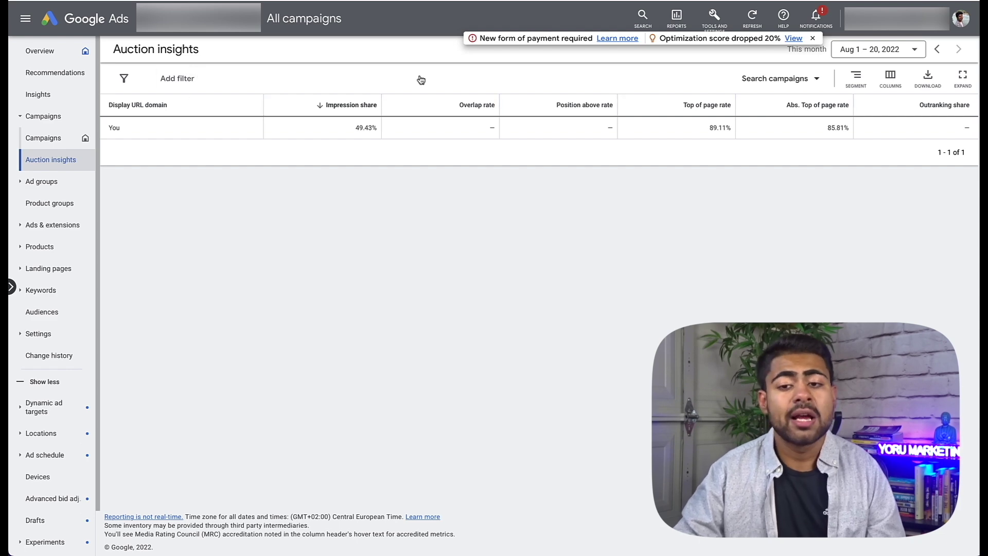
left_click(811, 39)
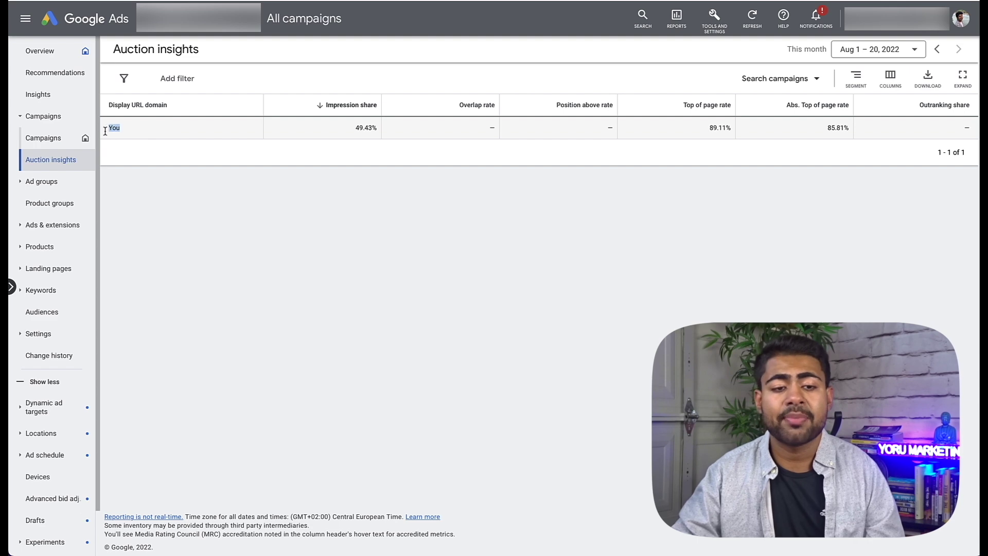
left_click(101, 72)
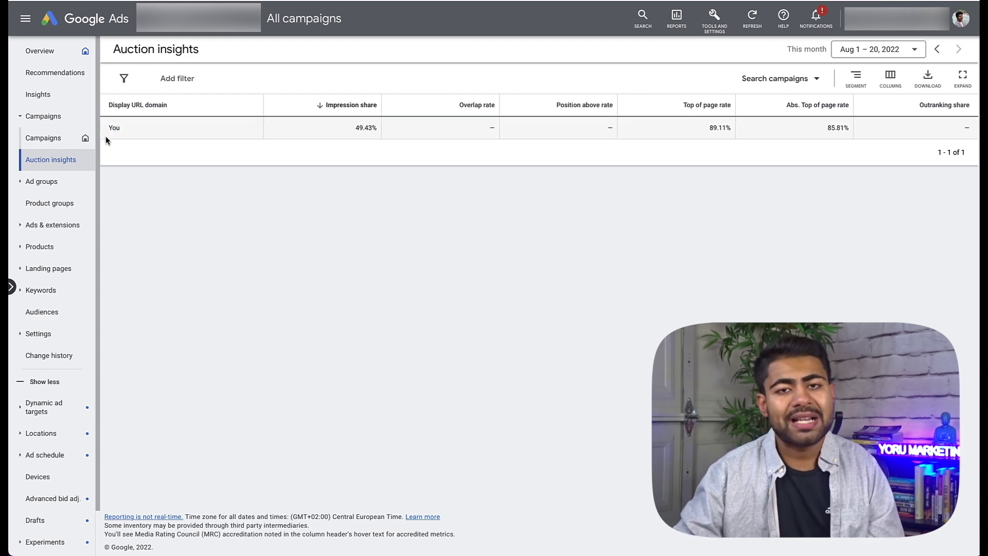
- Highlight the You row (49.43% impression share) and bring up the reporting period choices
left_click_drag(125, 121, 215, 168)
left_click(215, 167)
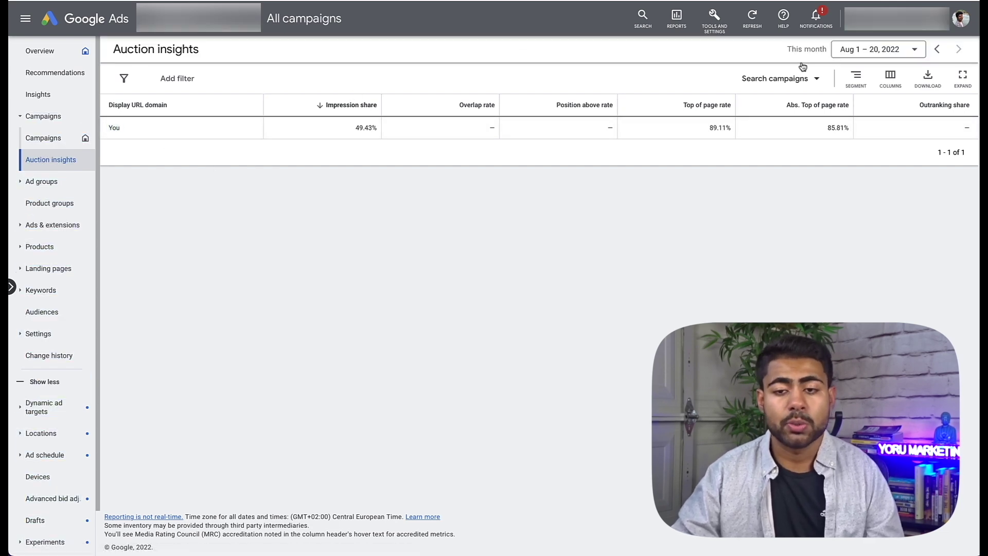
left_click(844, 49)
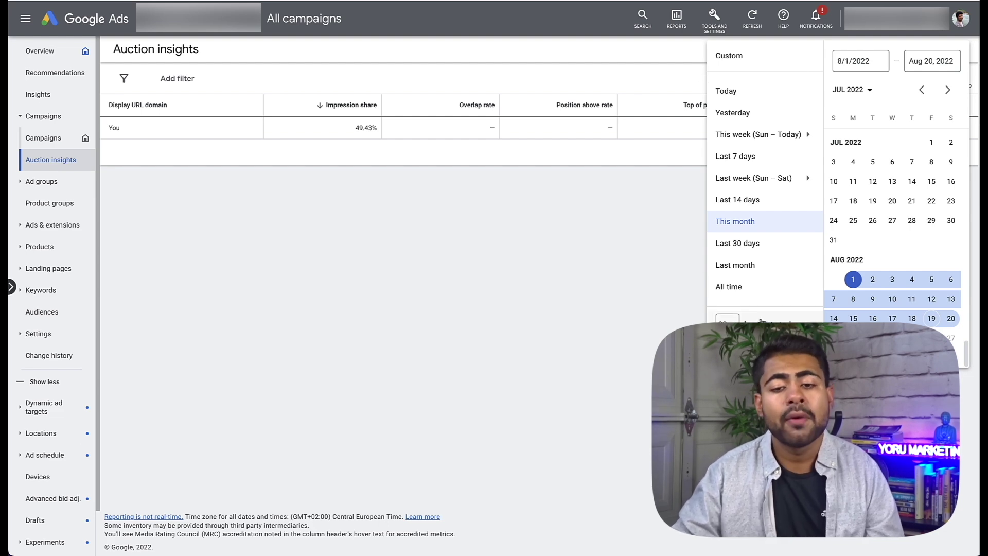
- Switch Auction insights to All time and scan the competitor domain rows
left_click(725, 286)
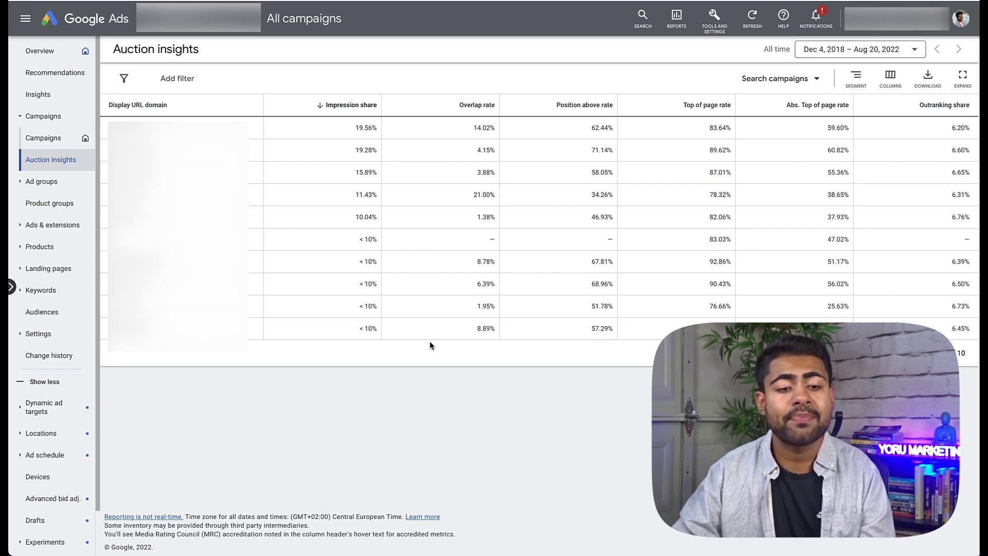
left_click_drag(117, 369, 133, 238)
left_click(134, 150)
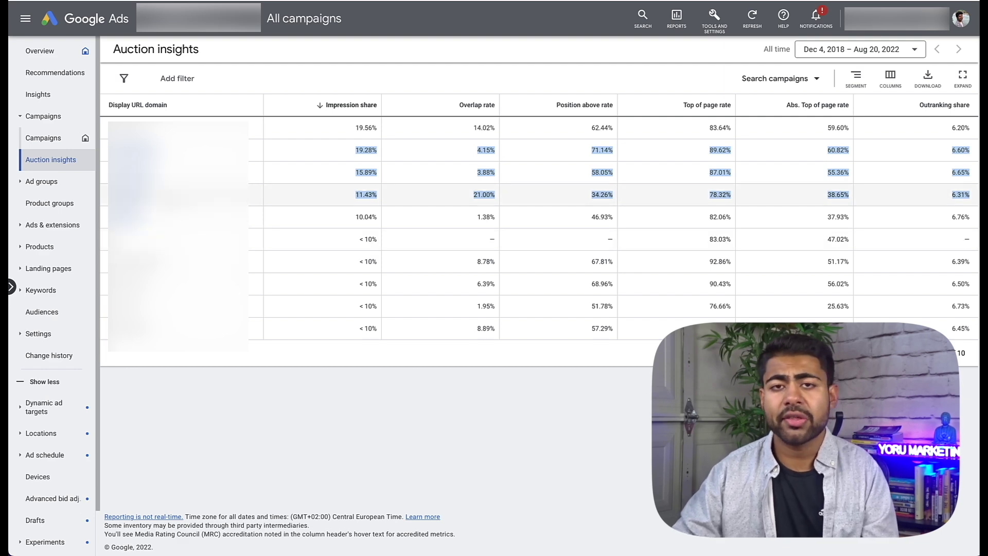
left_click(133, 149)
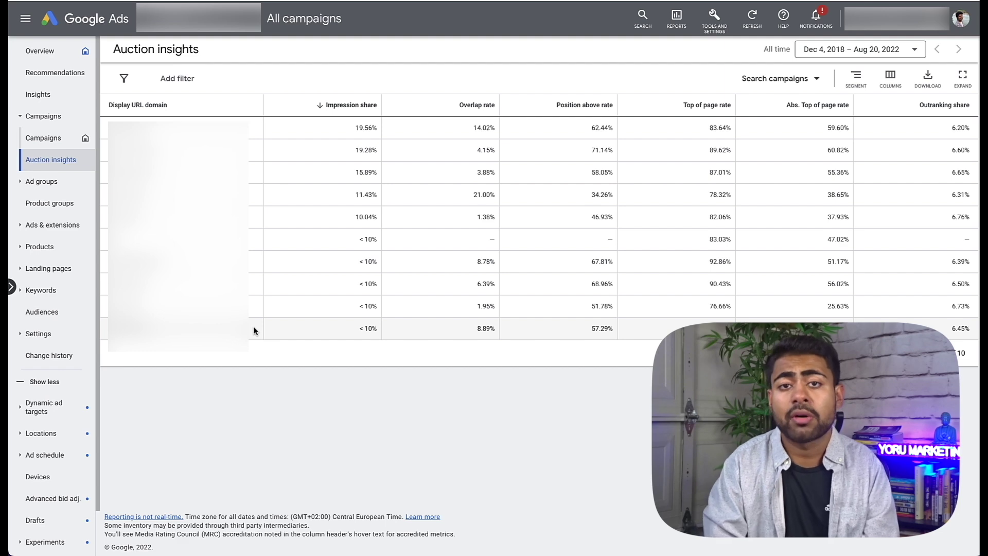
left_click_drag(221, 366, 149, 283)
left_click(150, 284)
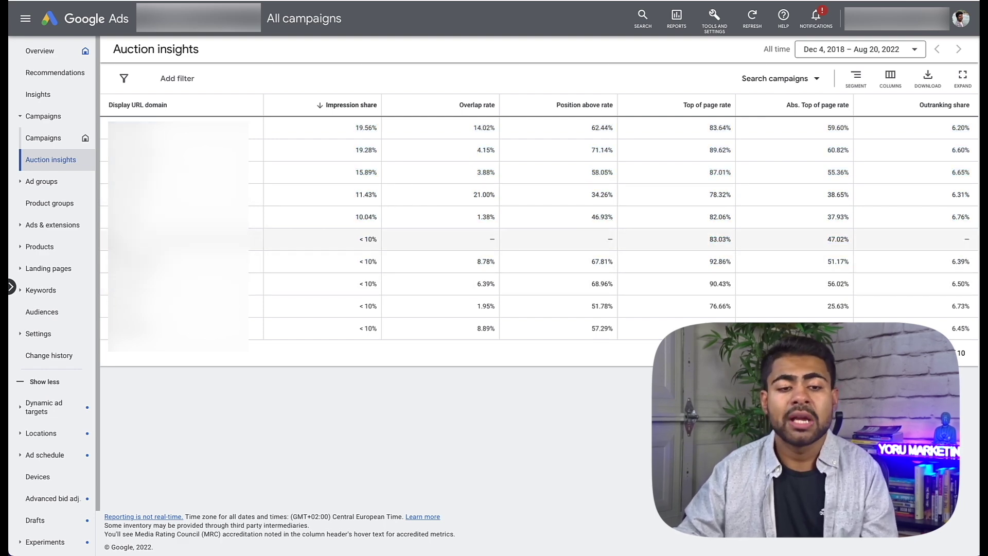
- Review competitors' metrics across all ten rows, including row 6's < 10% impression share
left_click_drag(358, 236, 383, 239)
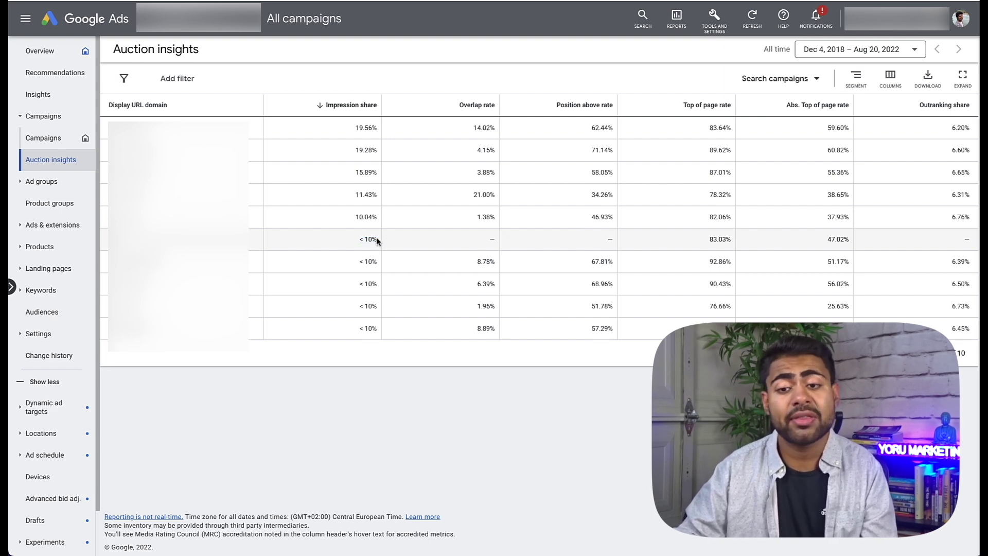
left_click_drag(614, 218, 347, 149)
left_click(349, 149)
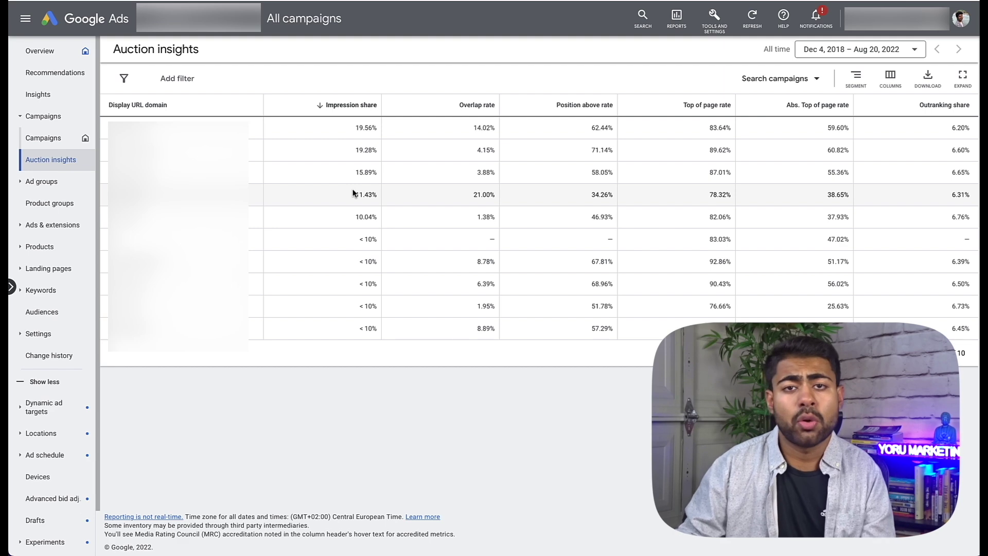
left_click_drag(633, 348, 494, 304)
left_click(302, 222)
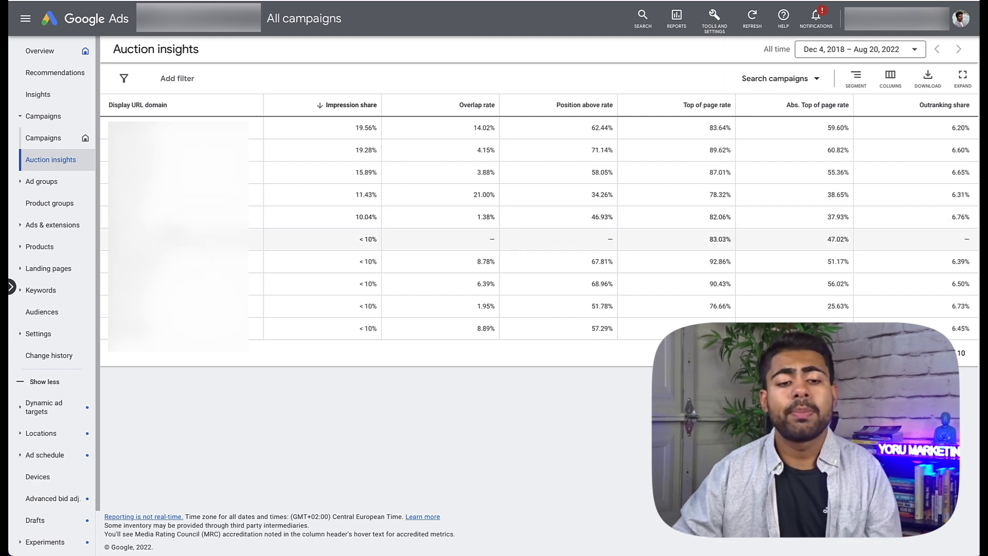
left_click_drag(218, 353, 169, 167)
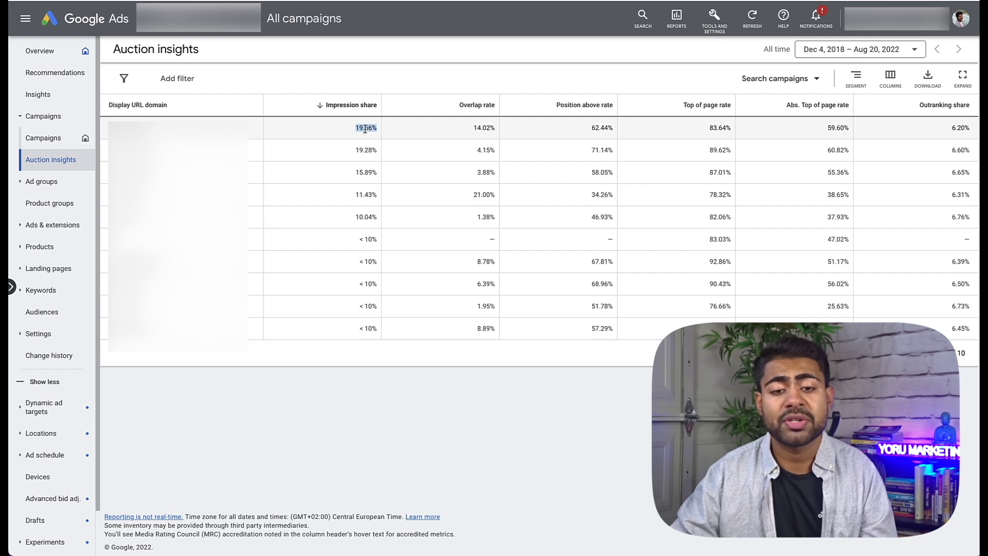
- Compare row 1's 14.02% overlap and 62.44% position-above rates, then sort by Overlap rate
left_click_drag(473, 128, 507, 127)
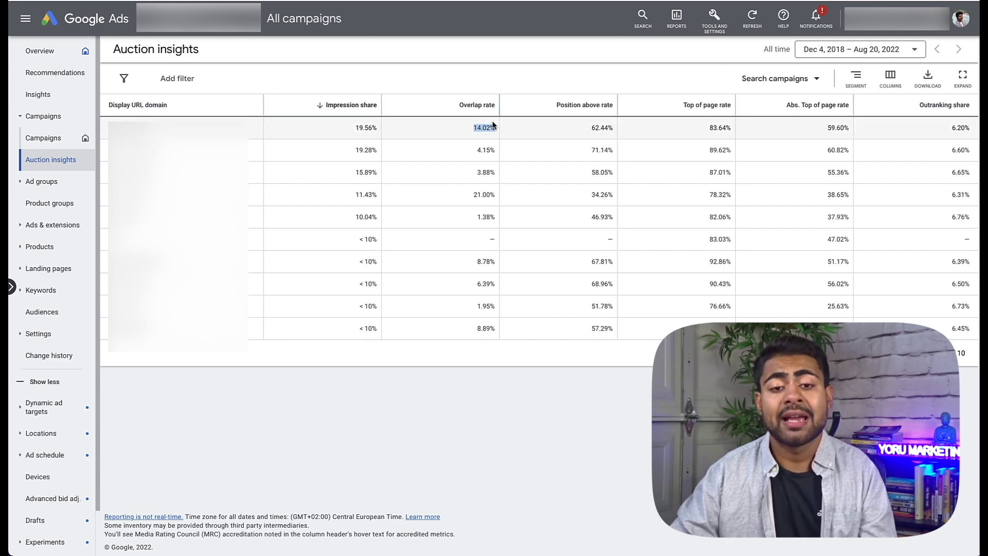
left_click(459, 129)
left_click_drag(468, 135, 513, 134)
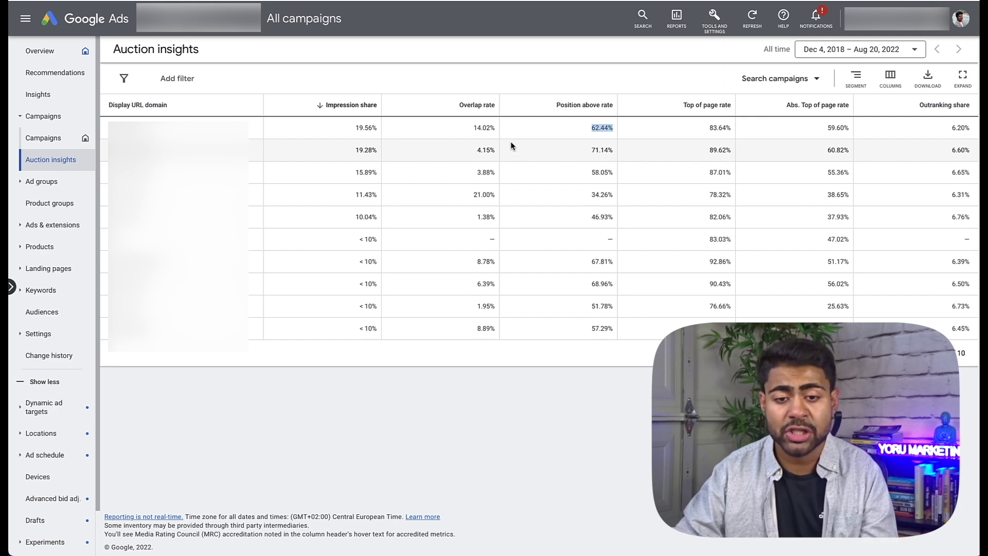
left_click(461, 108)
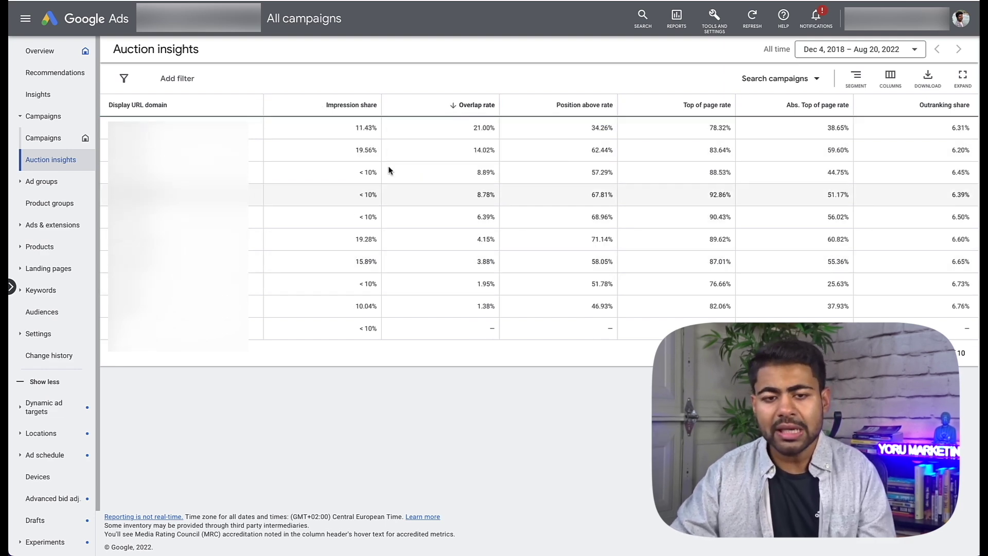
- Review row 1's 11.43% and 21.00% values and row 3's < 10% and 8.89%
left_click_drag(468, 129, 523, 135)
left_click(520, 138)
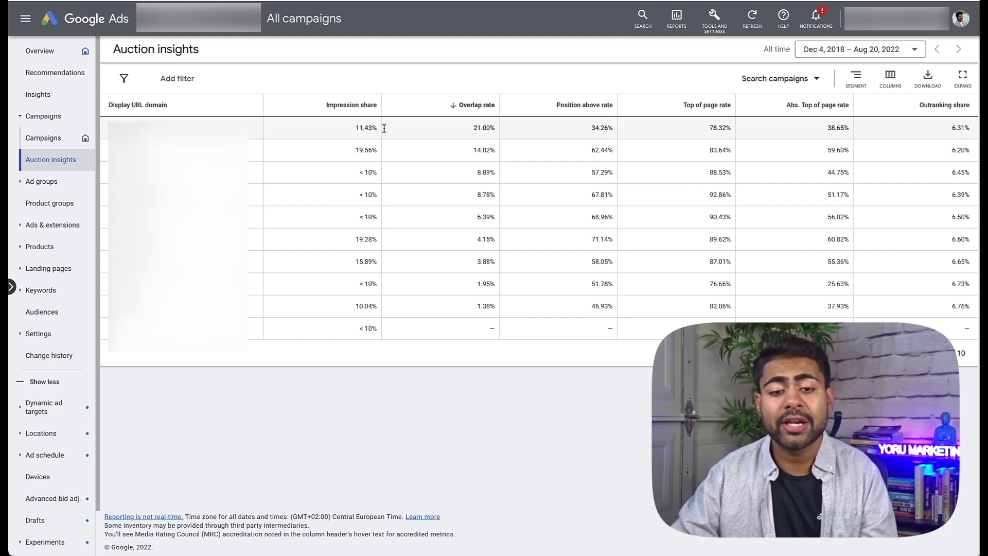
left_click_drag(335, 128, 424, 137)
left_click(423, 137)
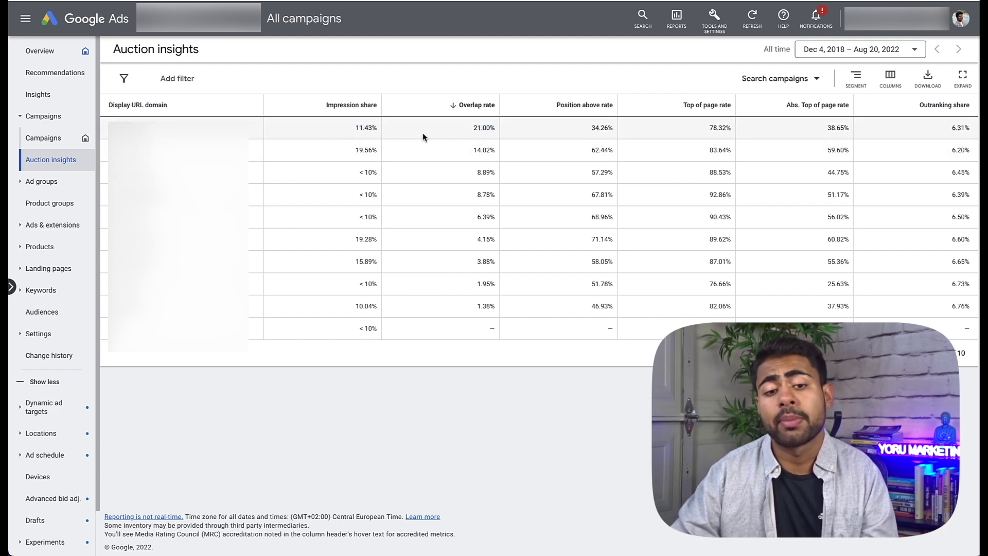
left_click_drag(353, 178, 452, 137)
left_click(440, 178)
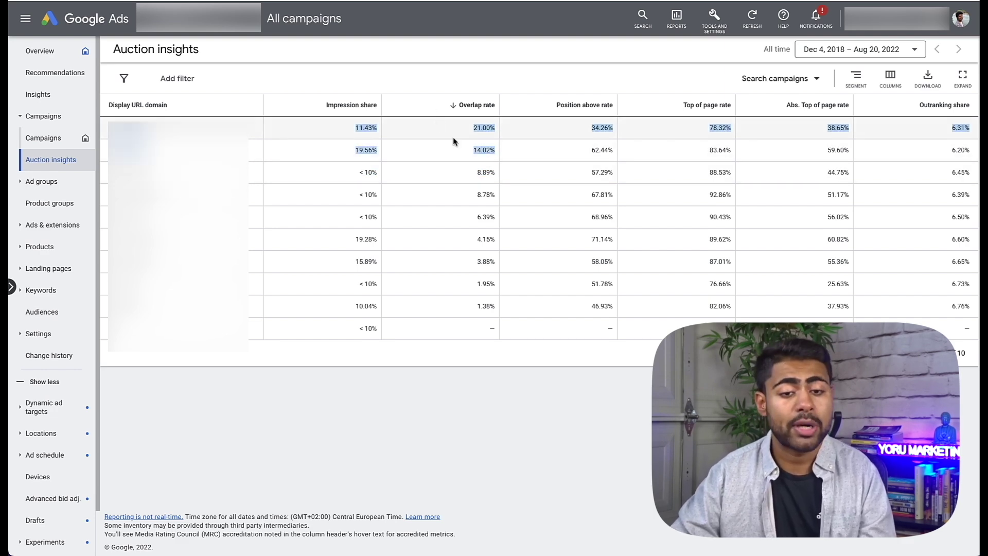
left_click(346, 169)
left_click_drag(346, 169, 465, 128)
left_click(484, 150)
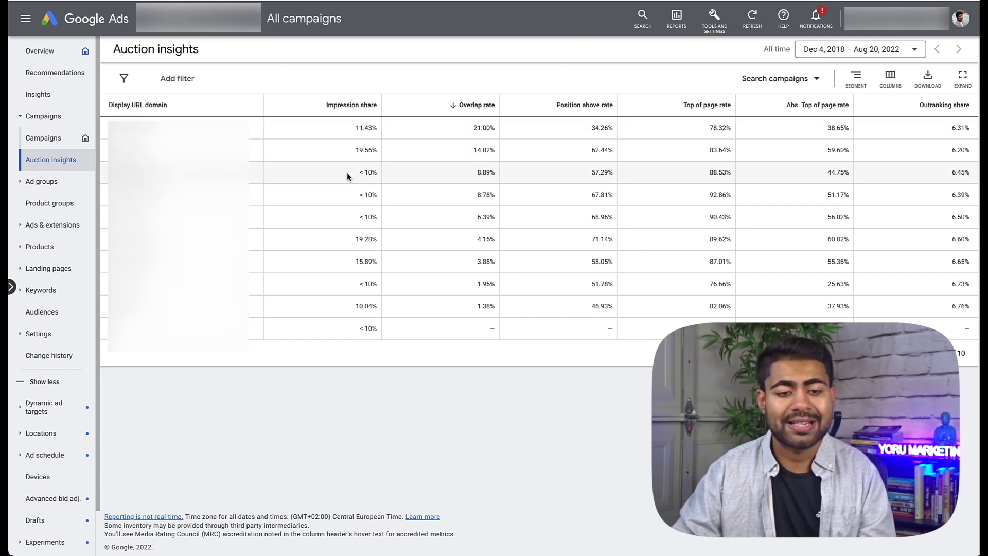
left_click_drag(515, 150, 532, 132)
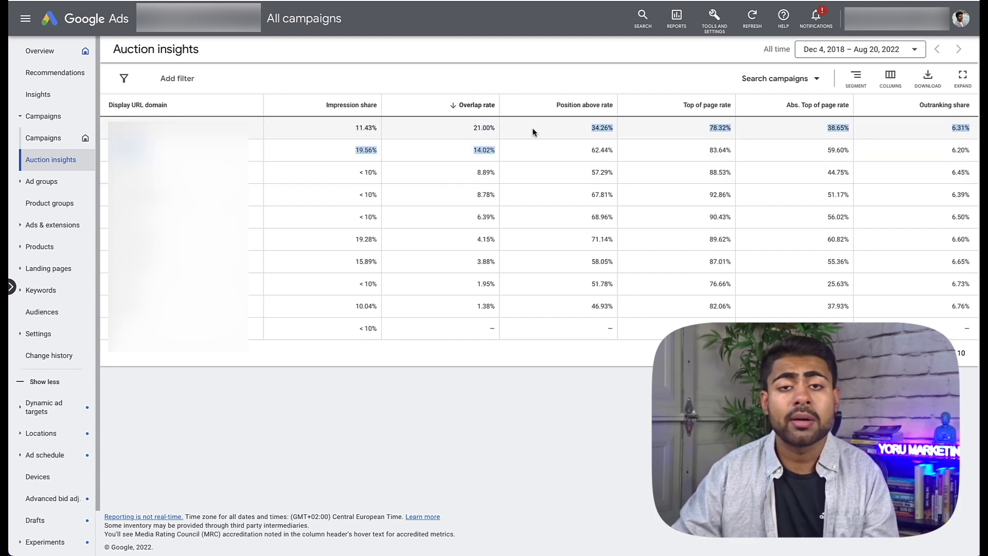
left_click(533, 131)
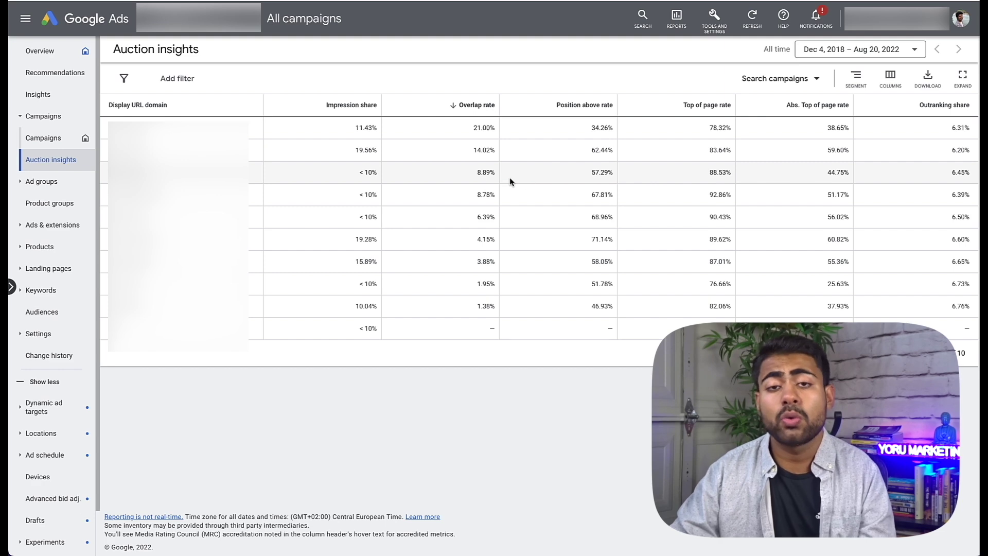
- Check row 1's 21.00% overlap rate and review the remaining competitor rows 2 through 10
double_click(483, 124)
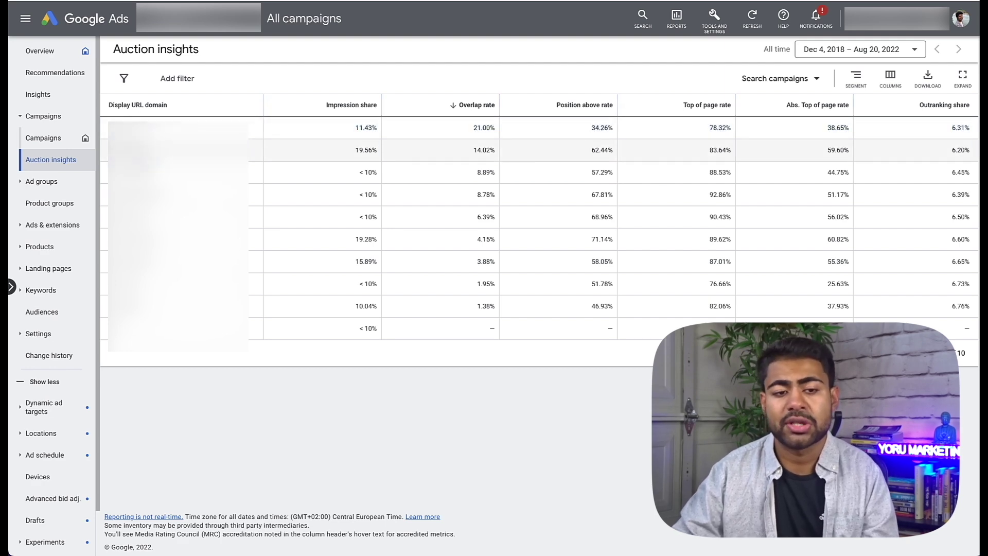
left_click_drag(359, 172, 375, 175)
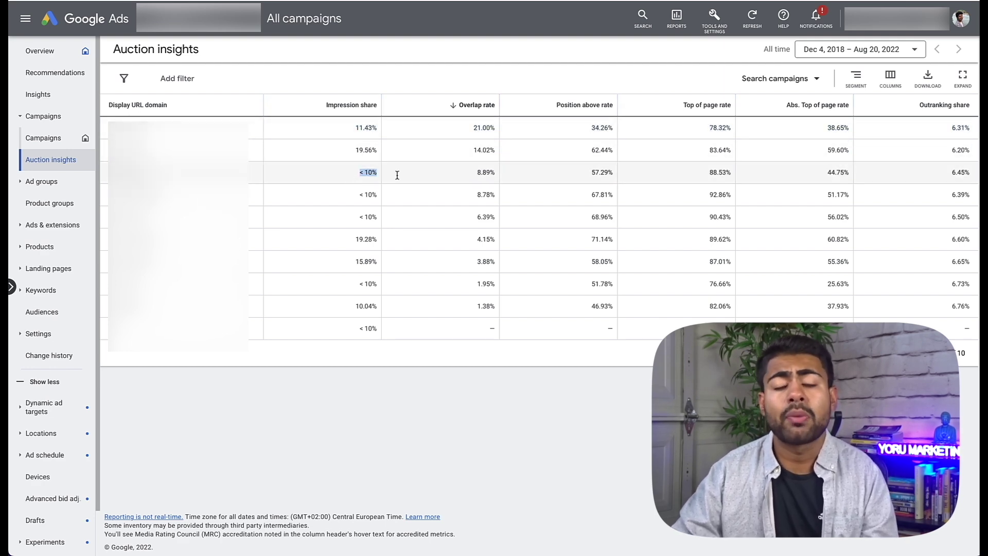
left_click_drag(375, 340, 336, 149)
left_click_drag(415, 246, 513, 298)
left_click(513, 296)
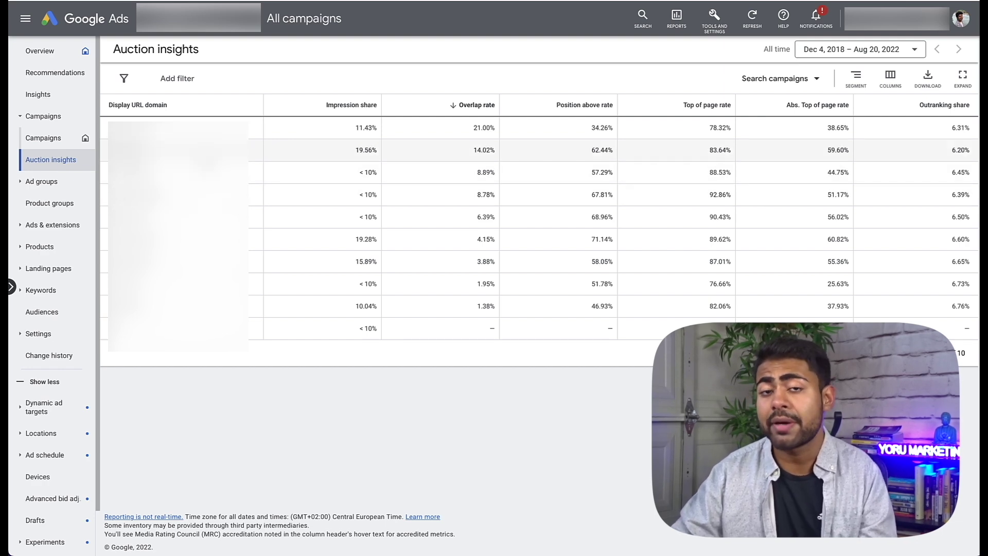
left_click_drag(329, 329, 105, 126)
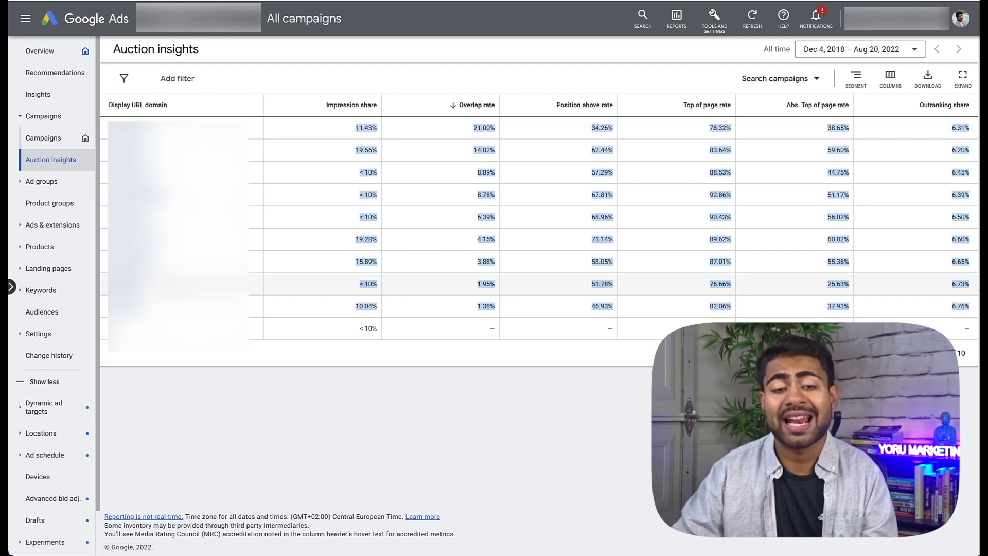
left_click(106, 126)
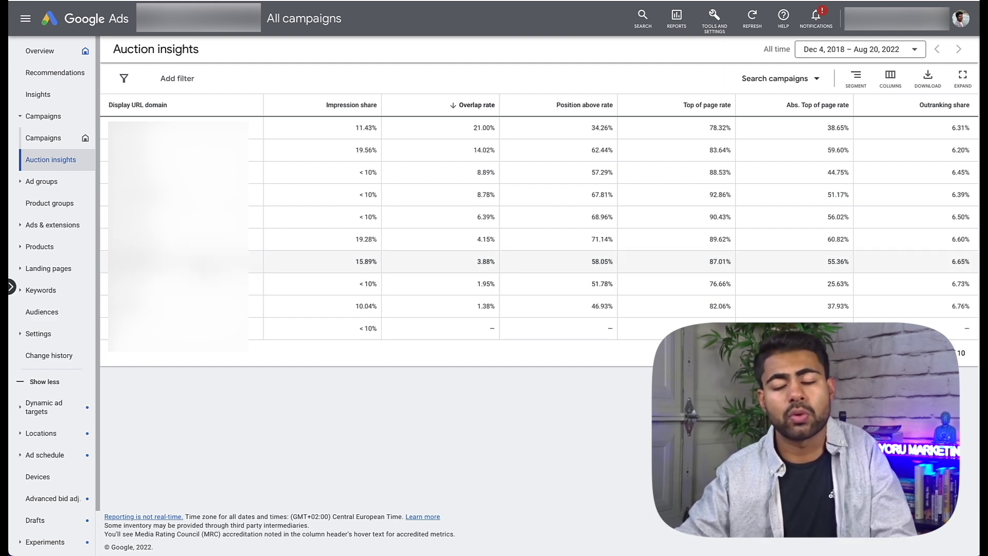
left_click_drag(342, 132, 388, 286)
left_click(128, 150)
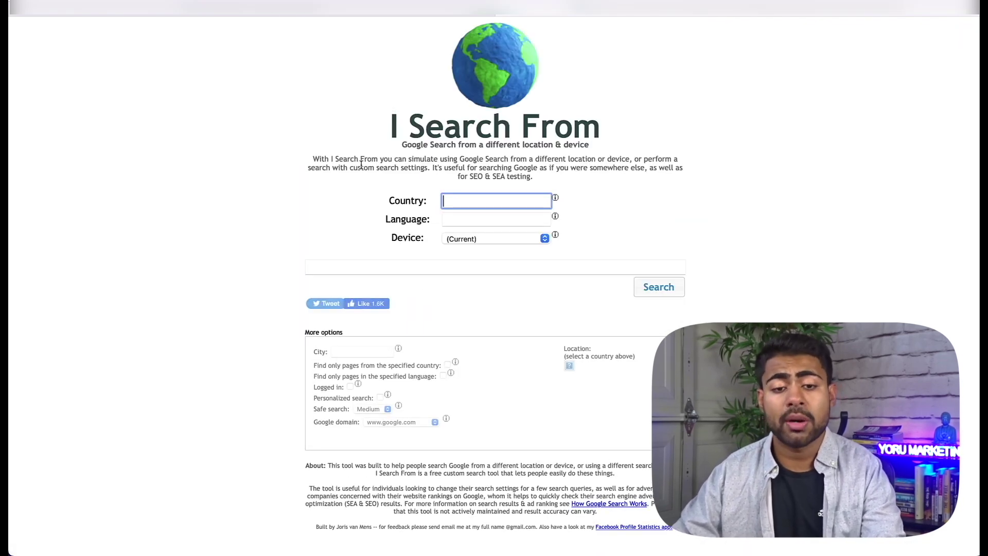
- Set I Search From to United States and English, then search for '3d printer'
type("uni")
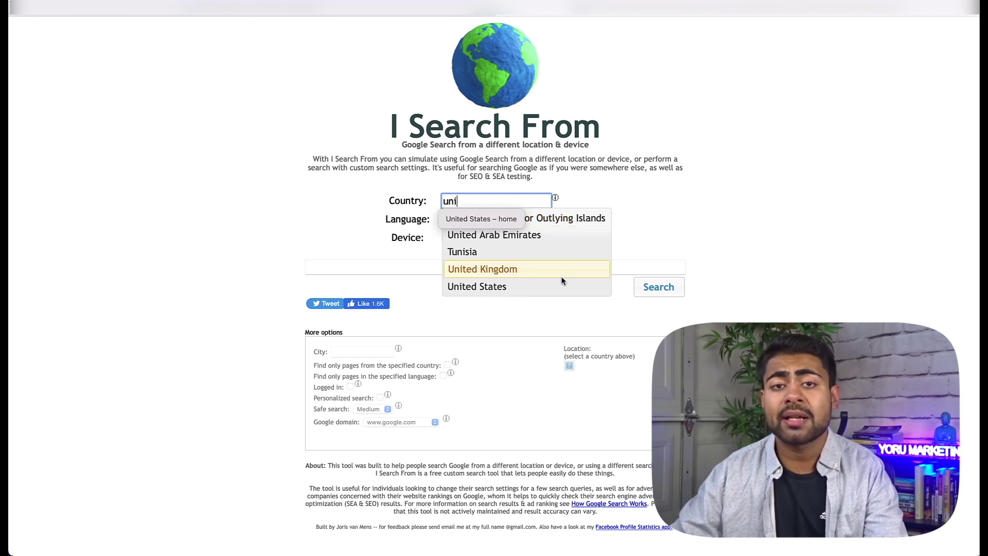
left_click(553, 287)
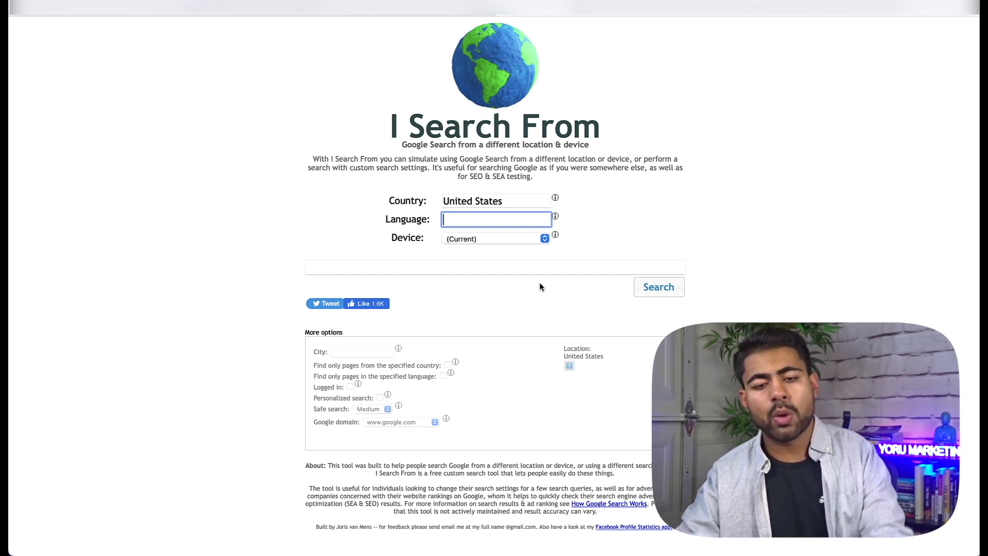
type("eng")
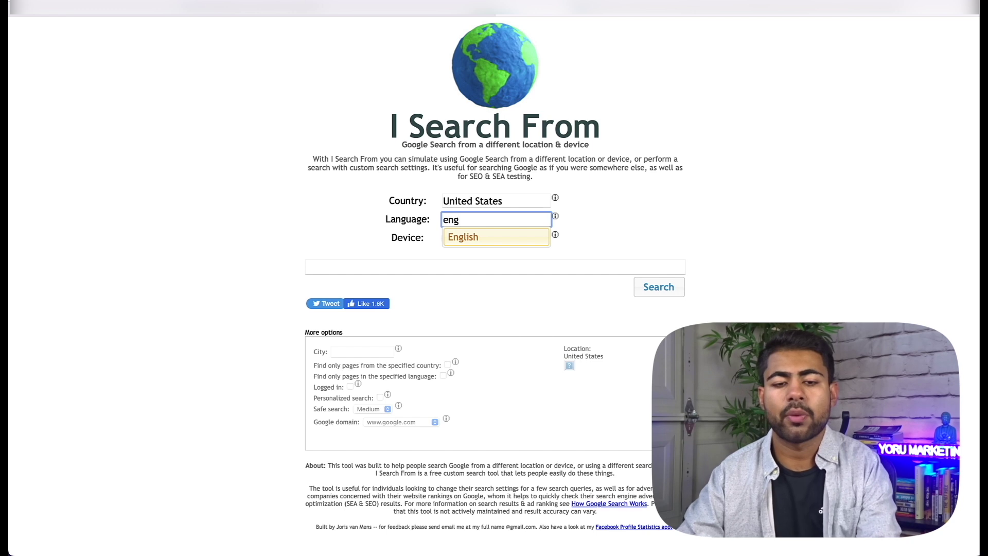
key("Tab")
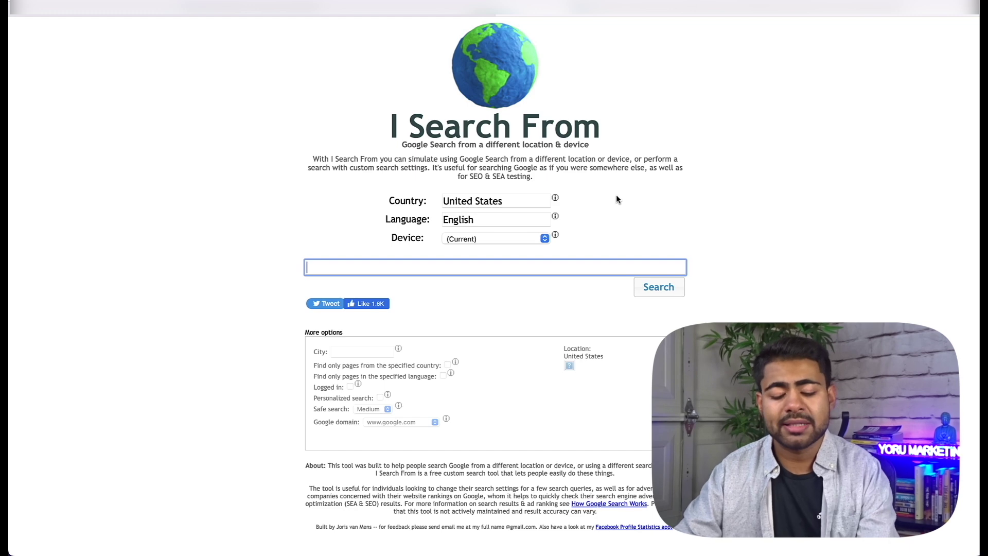
type("3d")
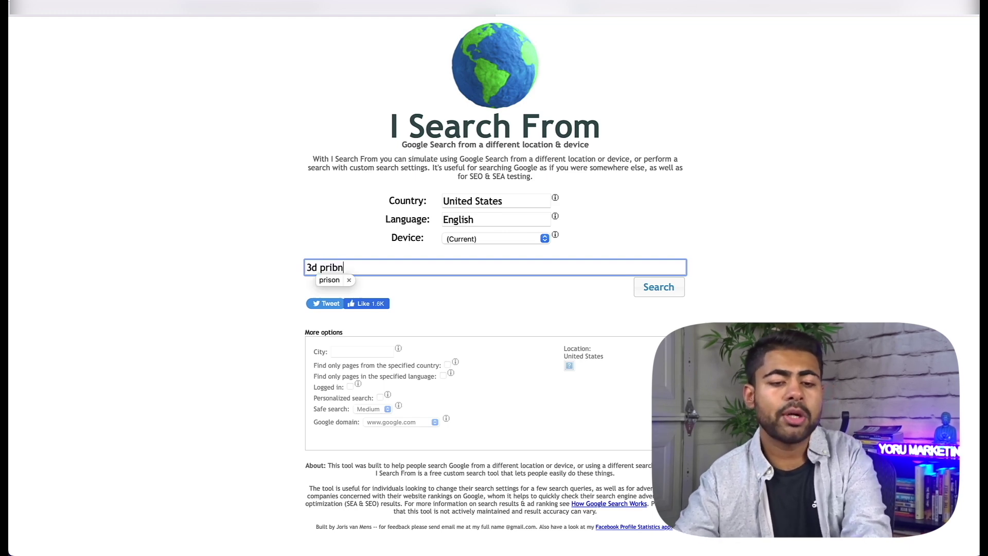
type(" printer")
key("Return")
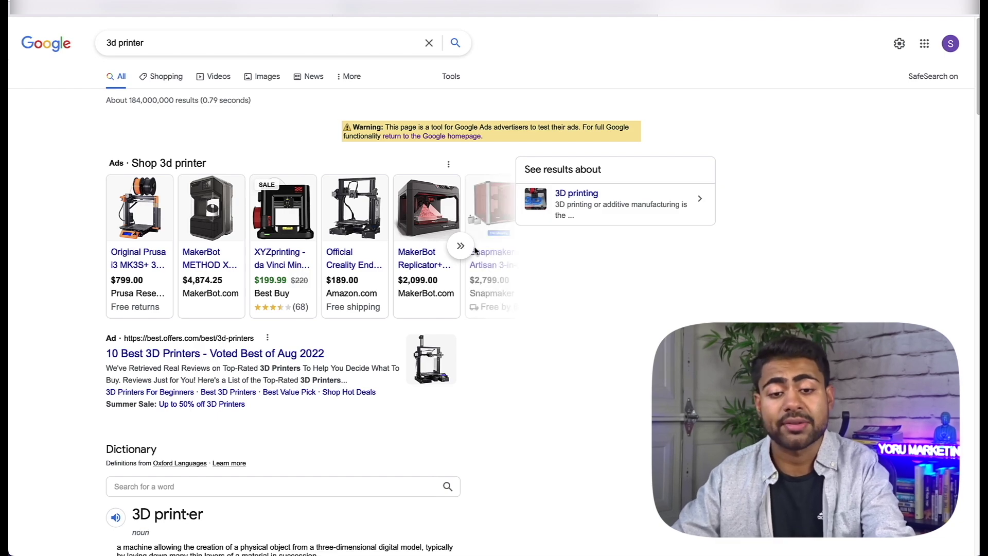
- Expand the '3d printer' shopping ads, page through the printer carousel, and select the query text
left_click(473, 249)
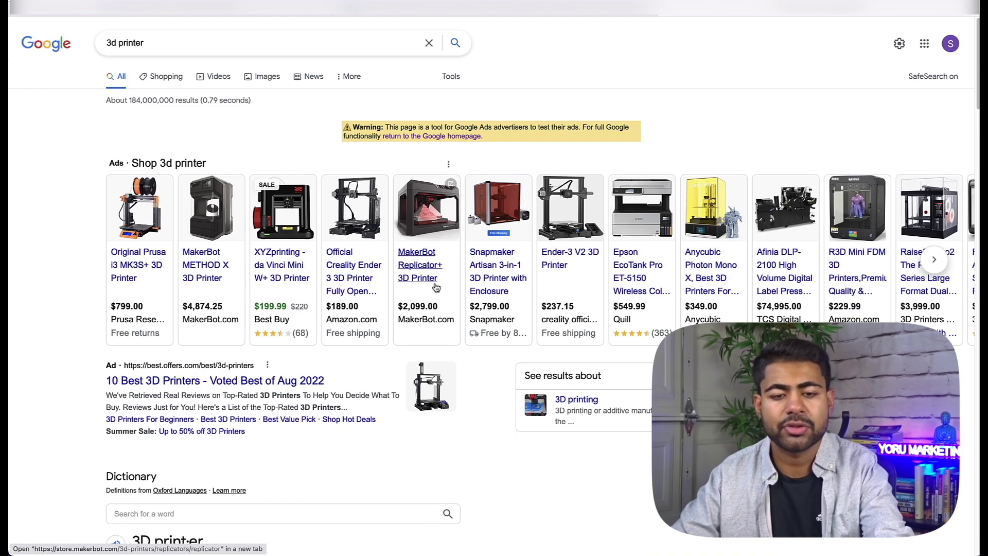
left_click(936, 262)
left_click(936, 260)
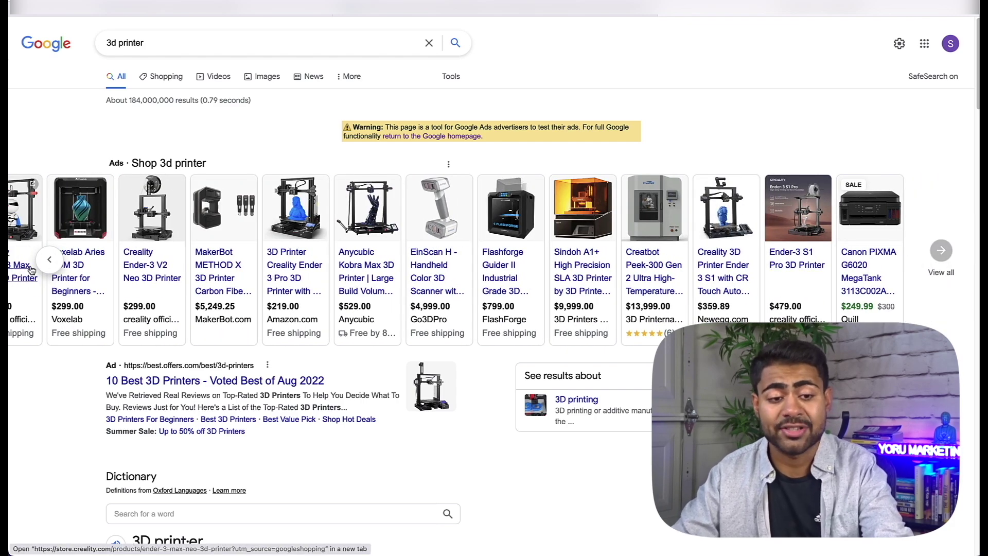
left_click(49, 259)
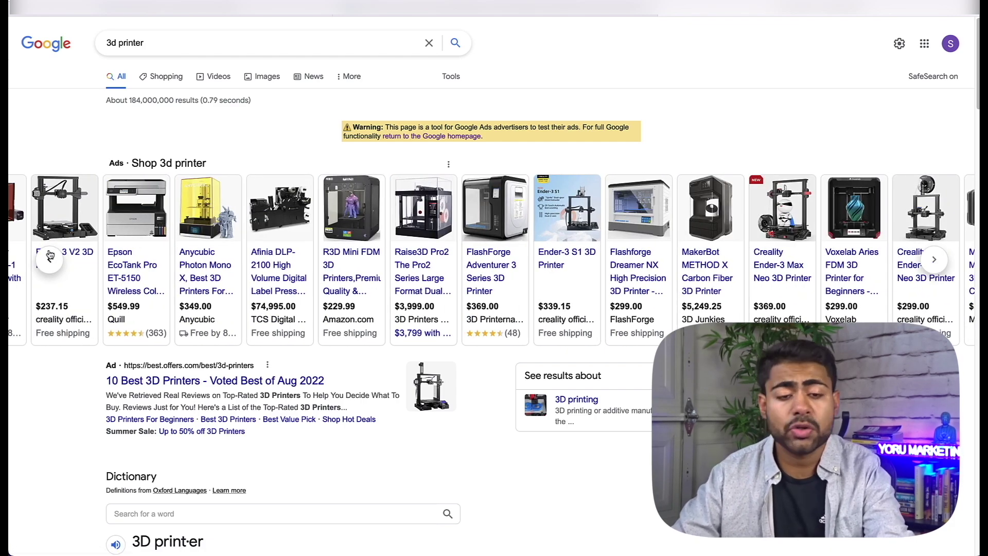
left_click(50, 259)
left_click_drag(150, 44, 85, 45)
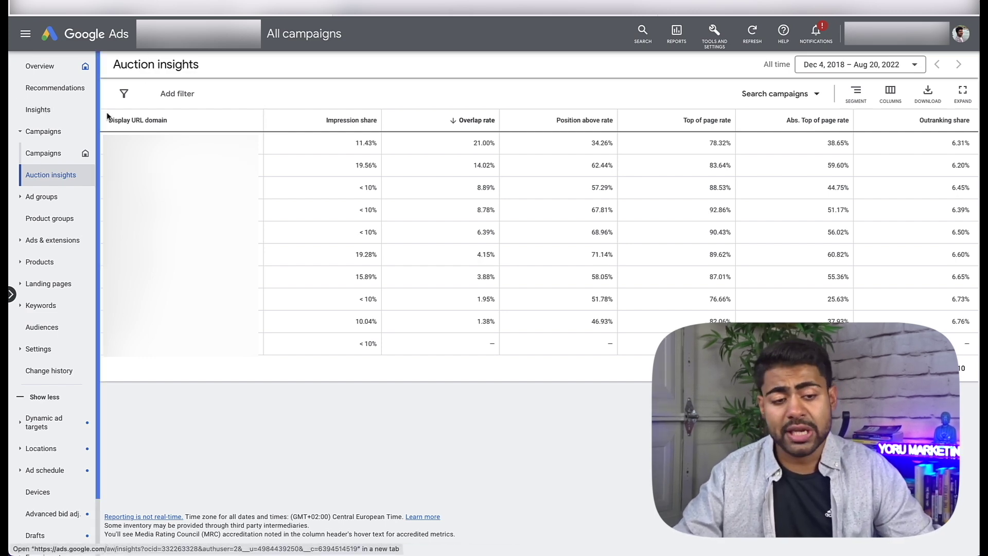
- Open Keywords > Search terms, check its date range, and scroll through the triggering queries
left_click(71, 315)
left_click(47, 328)
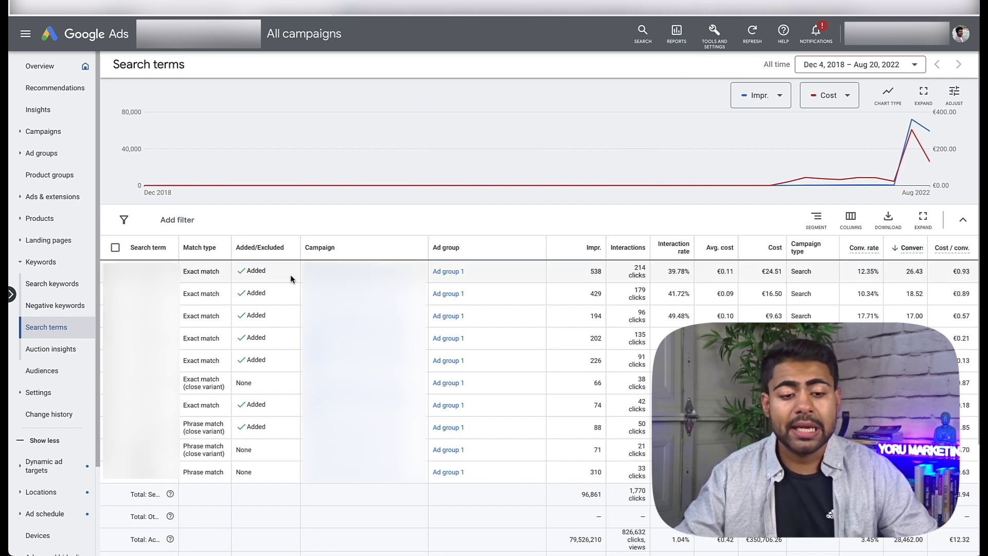
left_click(811, 64)
left_click(548, 276)
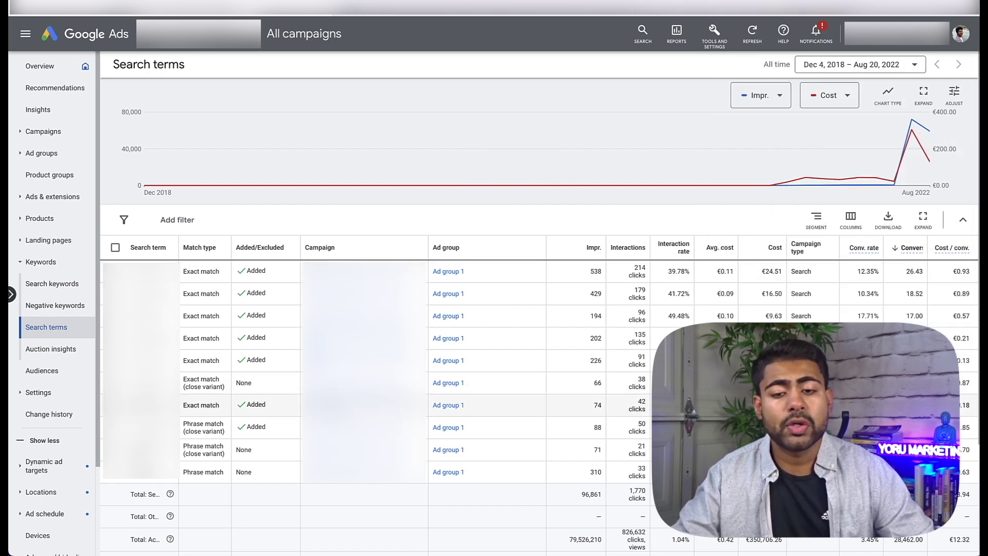
scroll(529, 410, "down", 3)
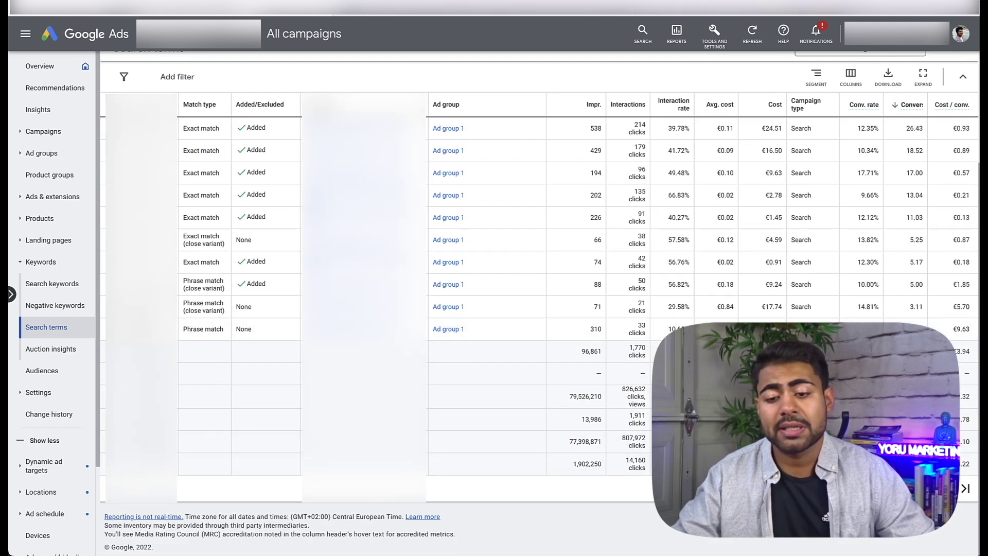
scroll(530, 410, "up", 3)
scroll(486, 298, "down", 6)
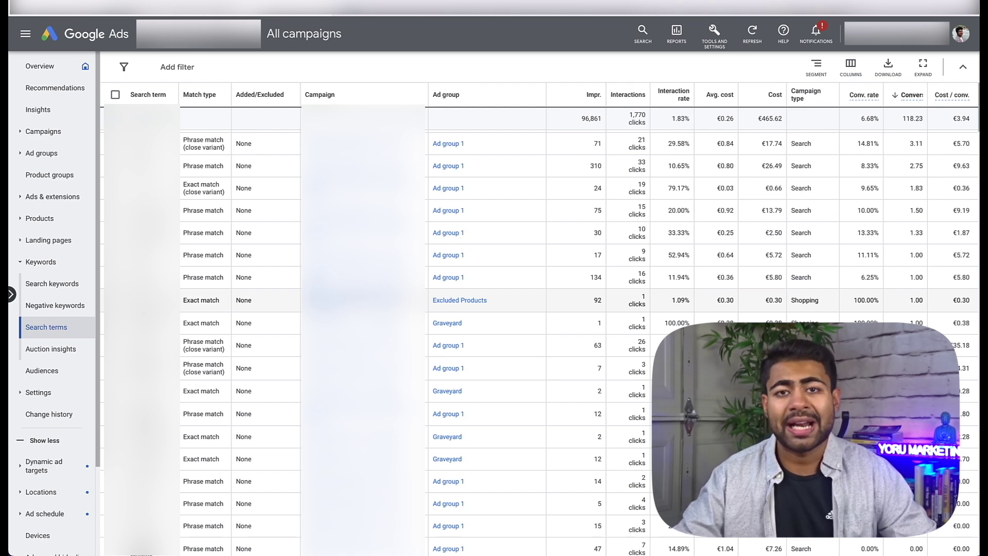
scroll(540, 304, "up", 1)
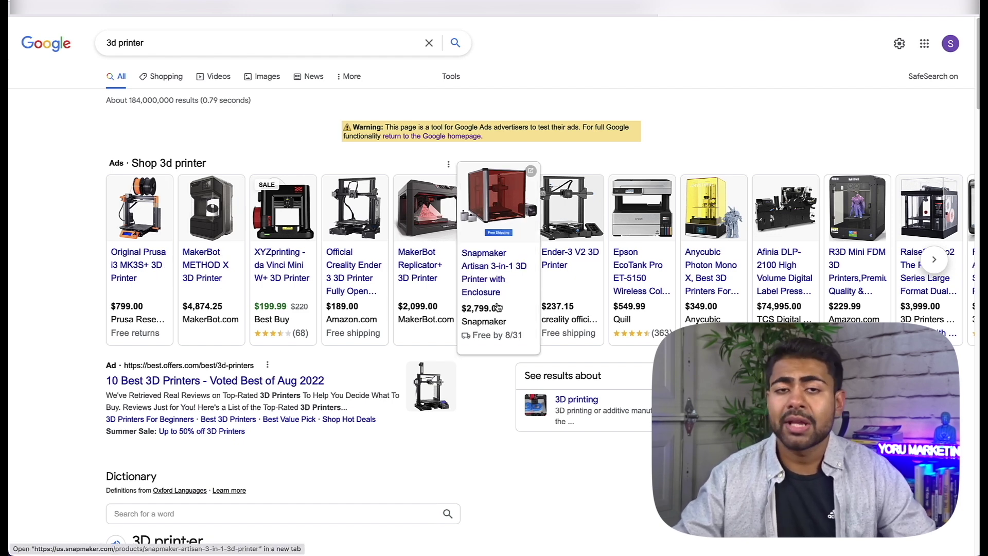
- Reload the '3d printer' results and compare the competing shopping ad cards
key("super+r")
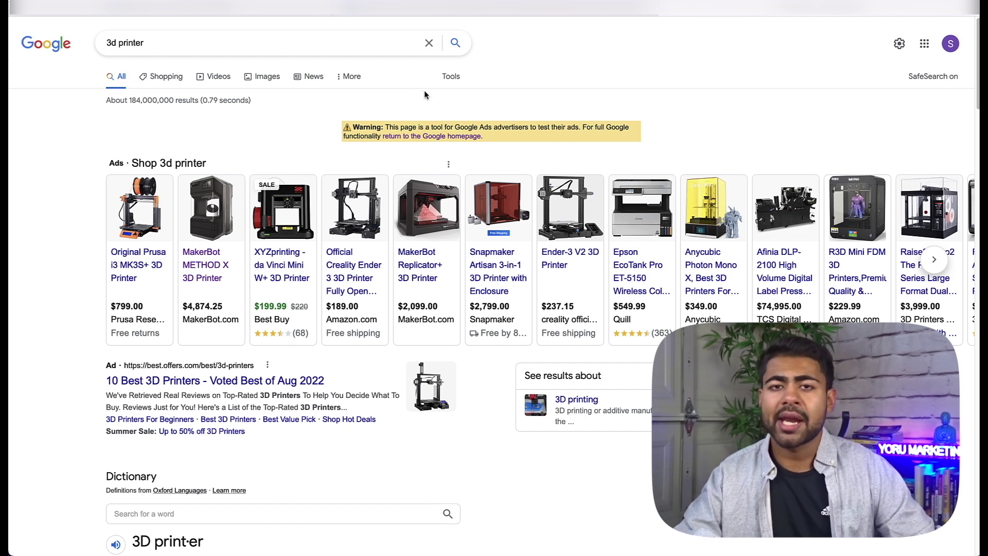
mouse_move(206, 180)
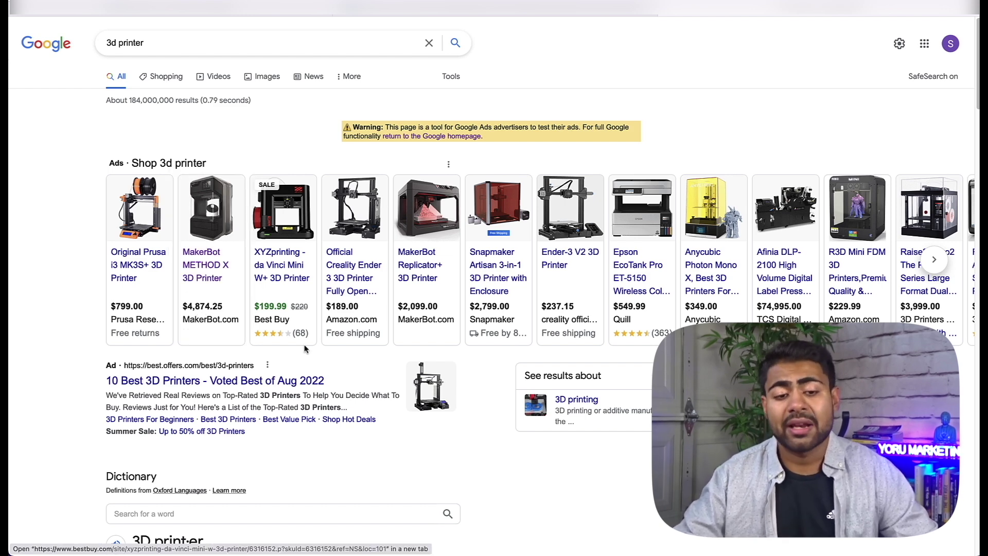
mouse_move(299, 342)
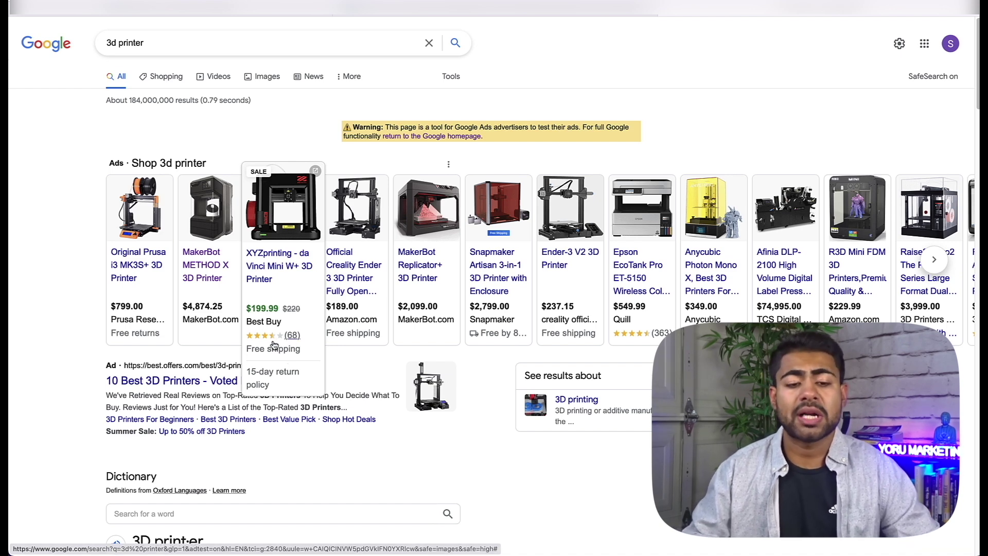
mouse_move(205, 339)
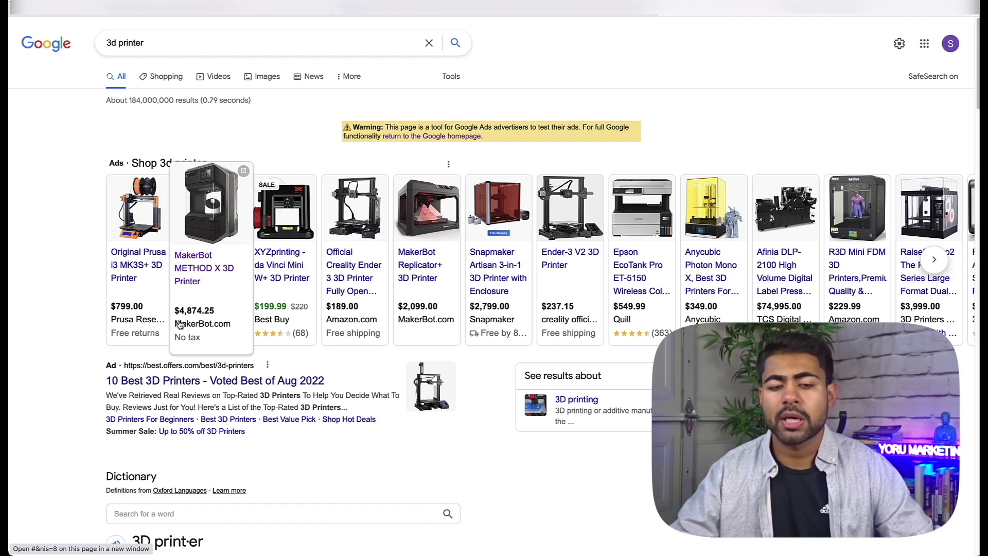
left_click(124, 49)
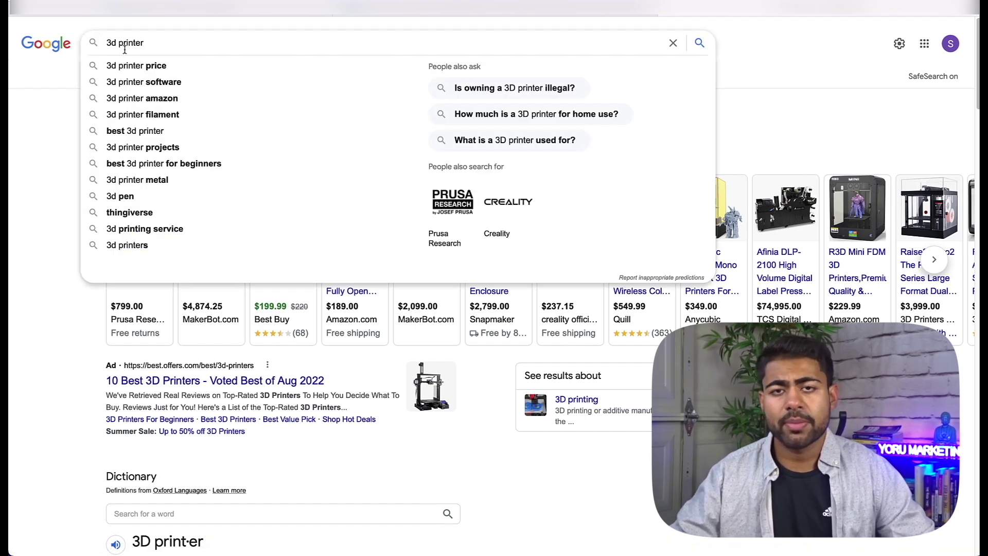
left_click(715, 55)
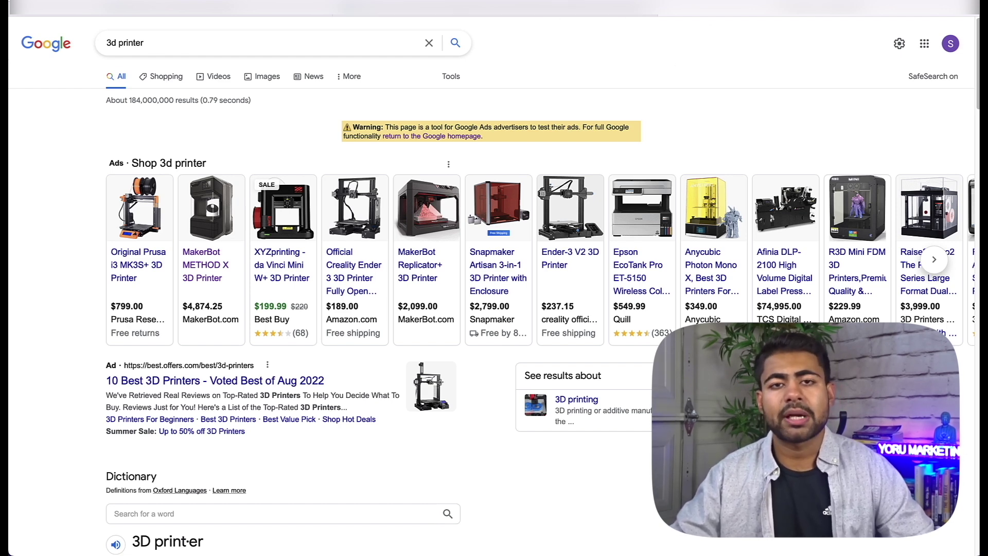
- Go to the Semrush website from the address bar
key("super+l")
type("semrush")
key("Return")
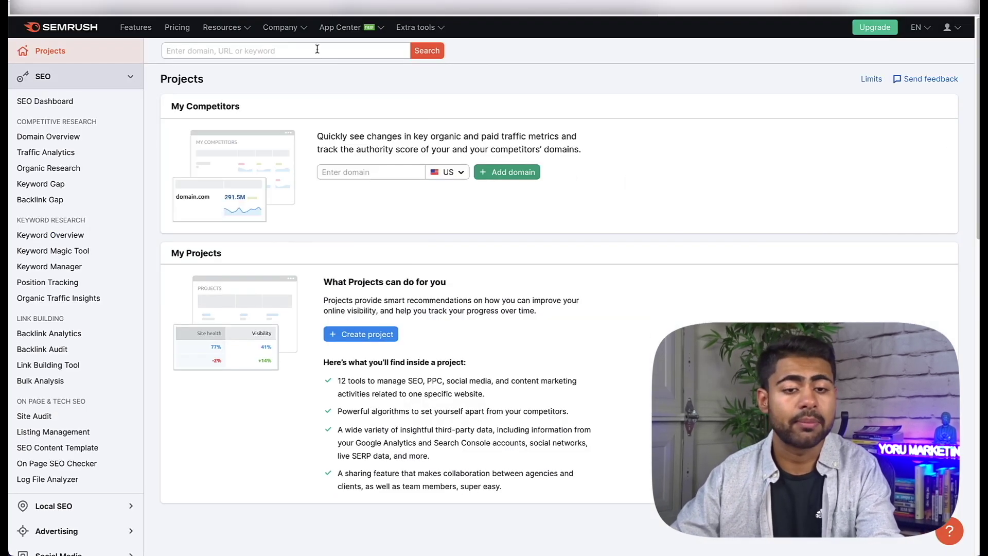
- Search Google for '3d printer' again in a new tab
left_click(319, 51)
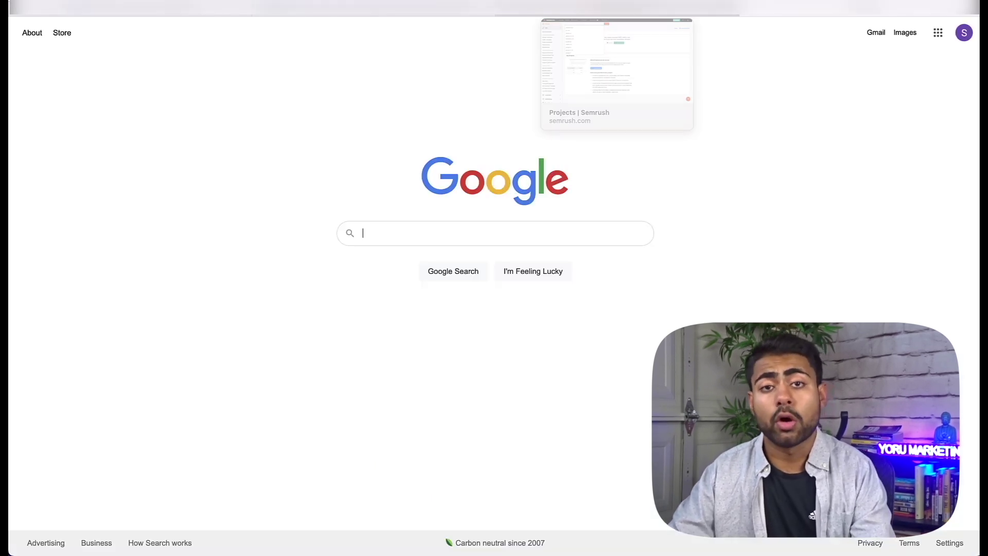
type("3d printer")
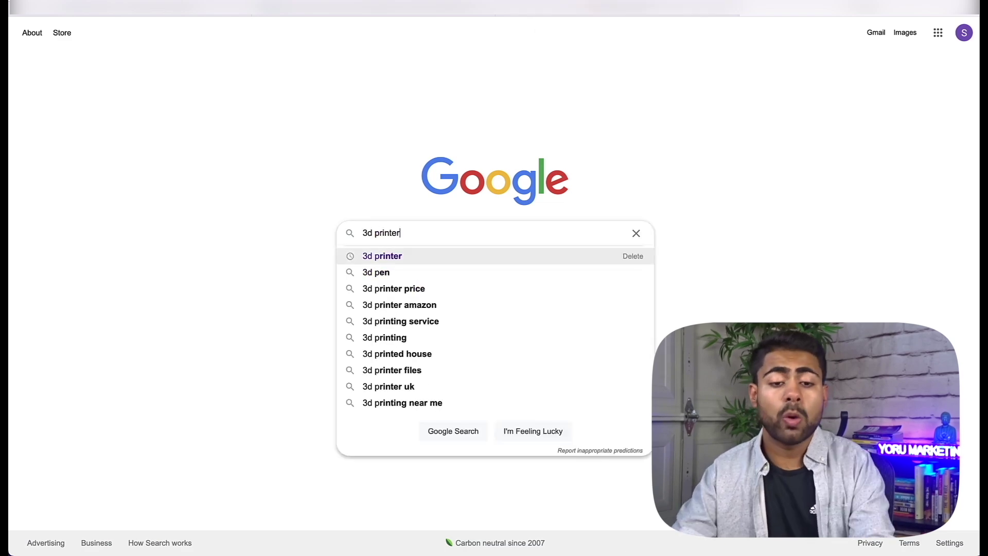
key("Return")
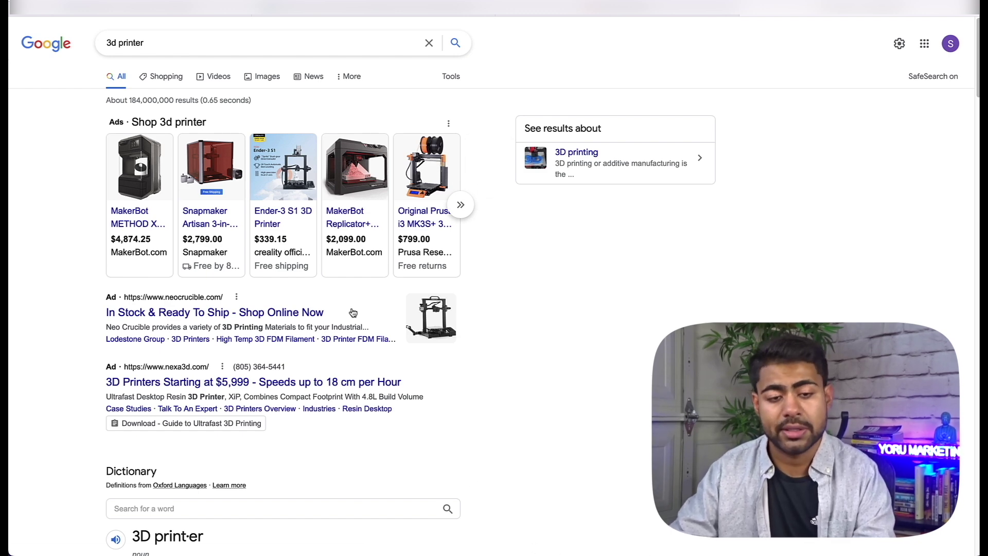
- Open the Snapmaker Artisan 3-in-1 printer ($2,799) ad and close the reCAPTCHA alert
left_click(218, 217)
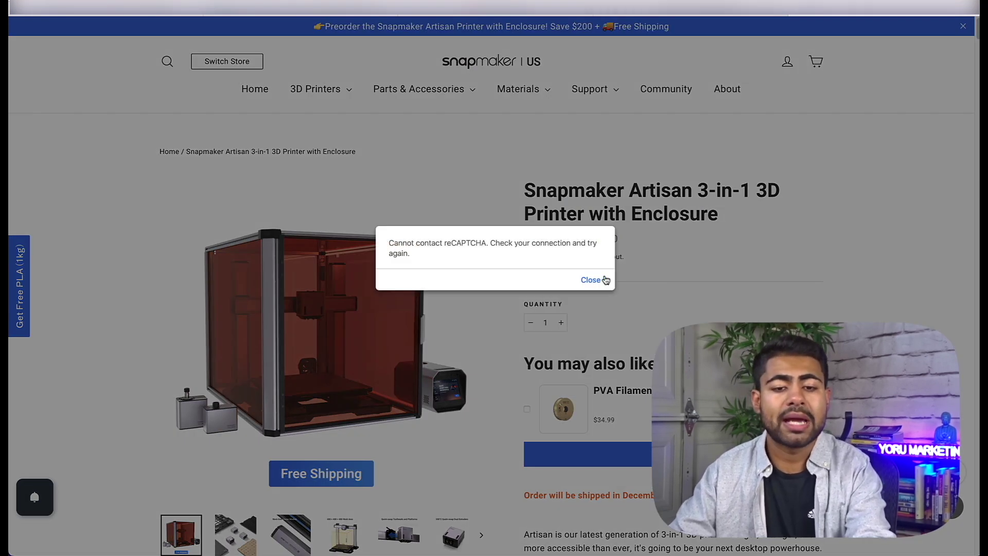
left_click(606, 280)
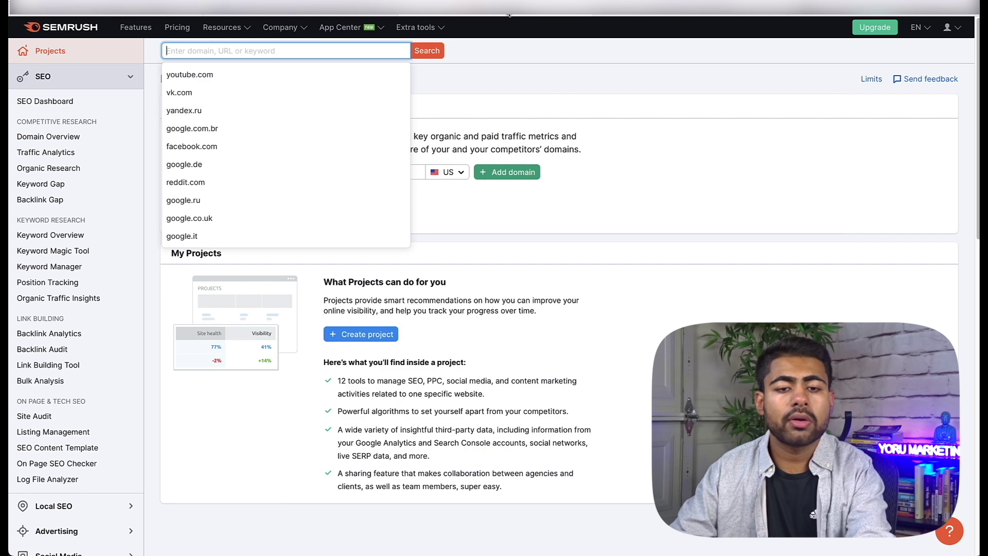
- Analyse us.snapmaker.co in Domain Overview (Authority Score 0), then open the Original Prusa ad
type("s.snapmaker.co")
key("Home")
type("u")
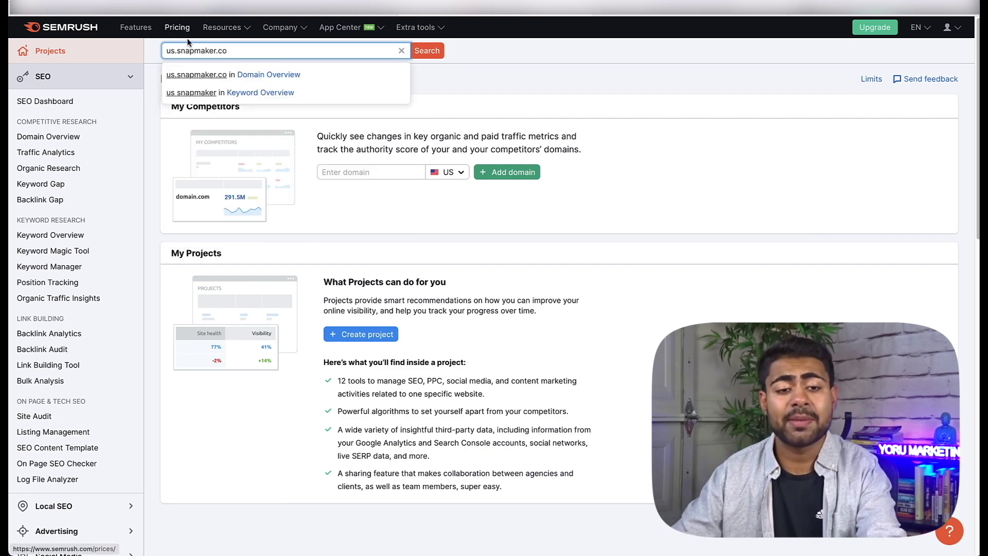
left_click(208, 65)
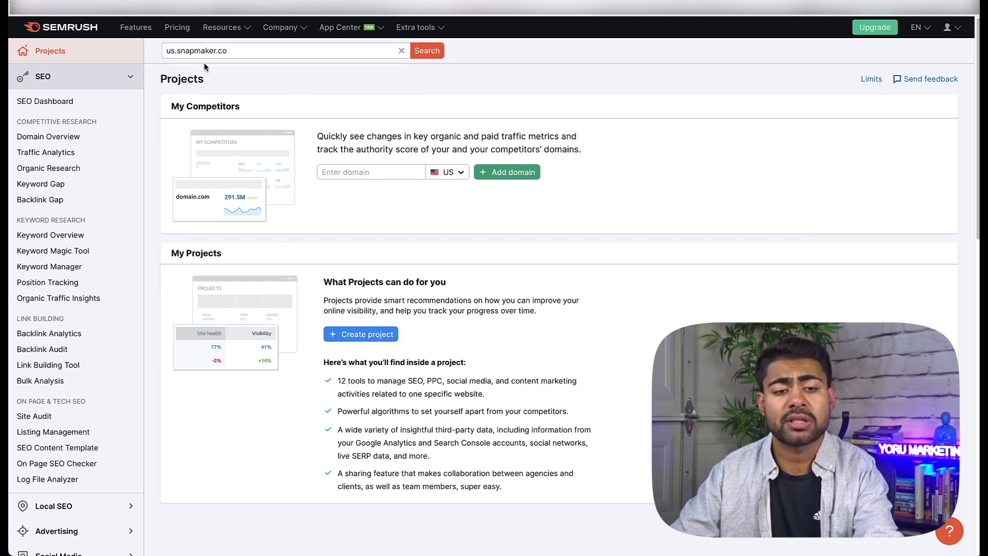
left_click(426, 51)
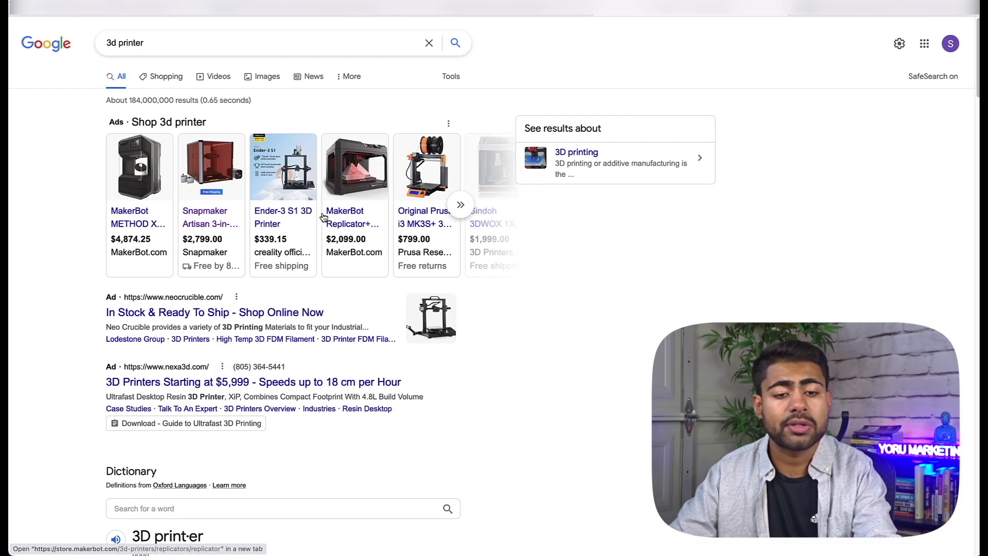
left_click(423, 216)
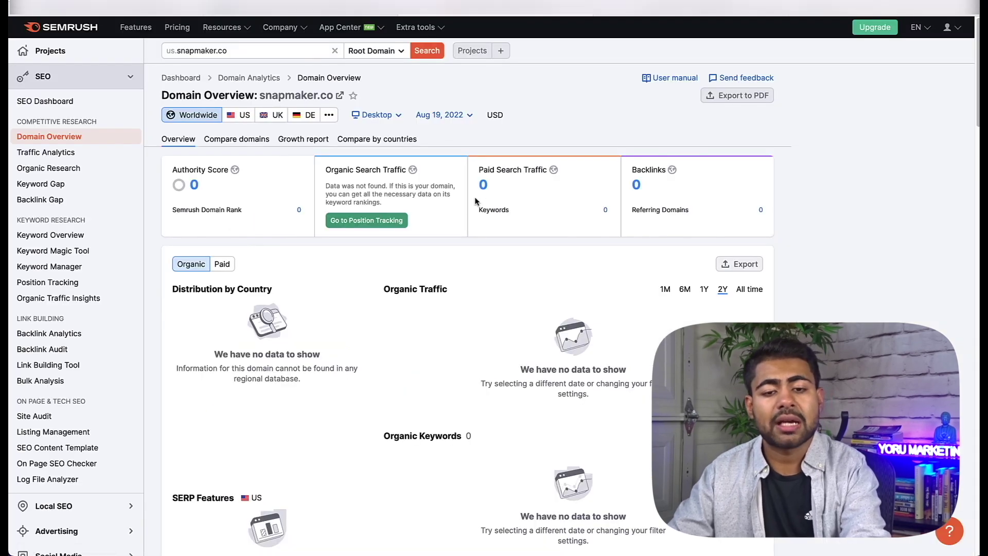
- Replace the searched domain with prusa3d.com and analyse it in Domain Overview
scroll(570, 296, "down", 5)
scroll(520, 335, "up", 5)
left_click(327, 55)
type("prusa3d.com")
left_click(242, 74)
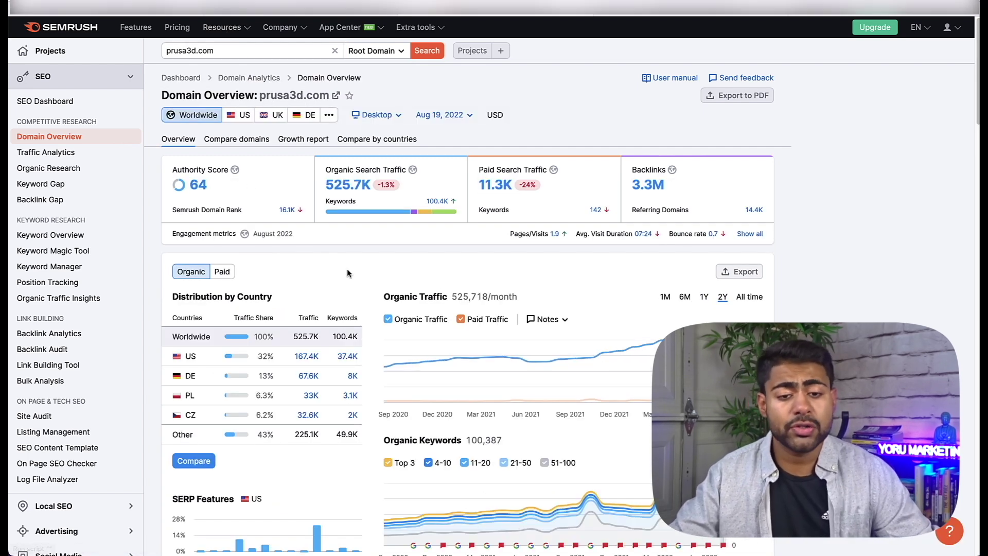
- Scroll down to the Main Organic Competitors section and highlight its heading
scroll(541, 231, "down", 1)
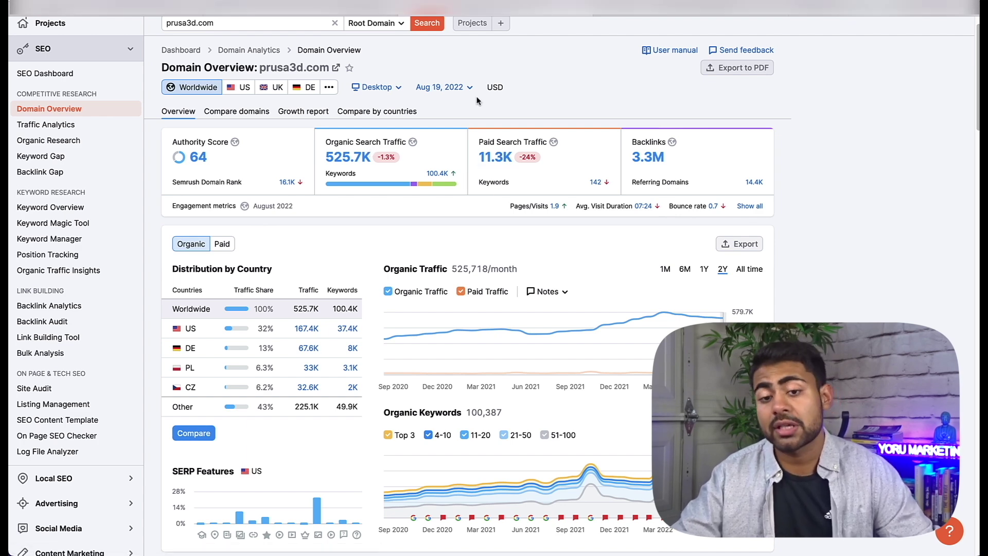
scroll(664, 216, "down", 1)
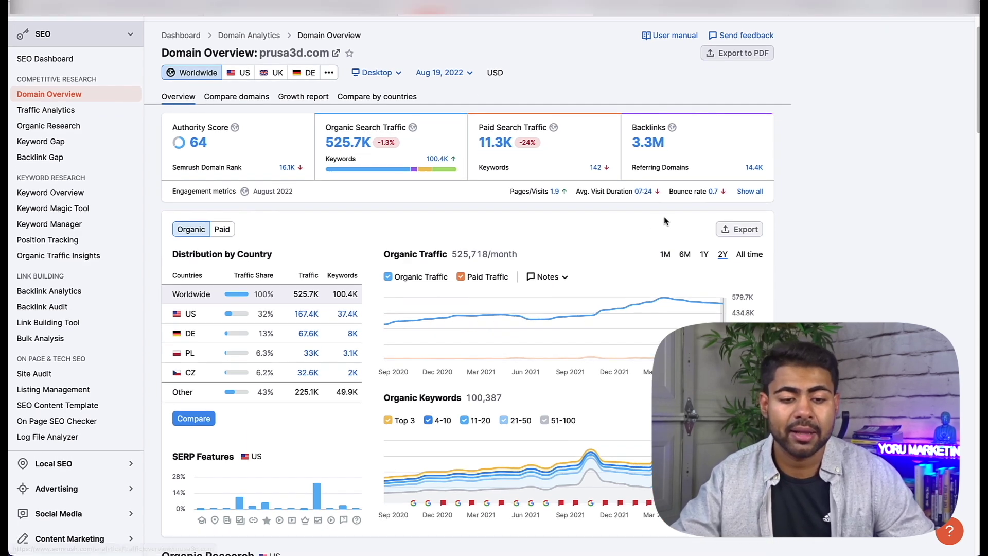
scroll(600, 201, "down", 2)
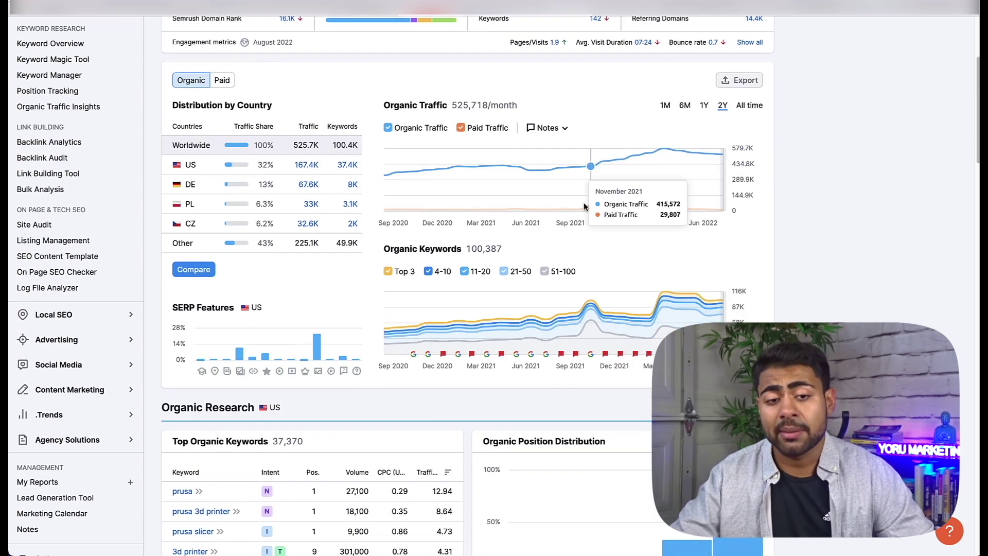
scroll(228, 72, "up", 4)
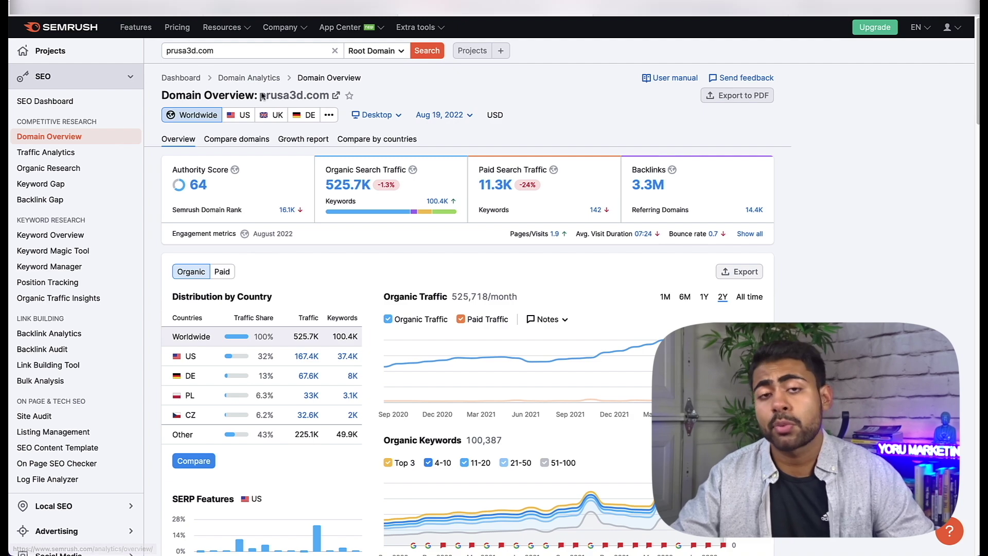
scroll(374, 242, "down", 7)
scroll(375, 197, "down", 2)
scroll(367, 191, "down", 5)
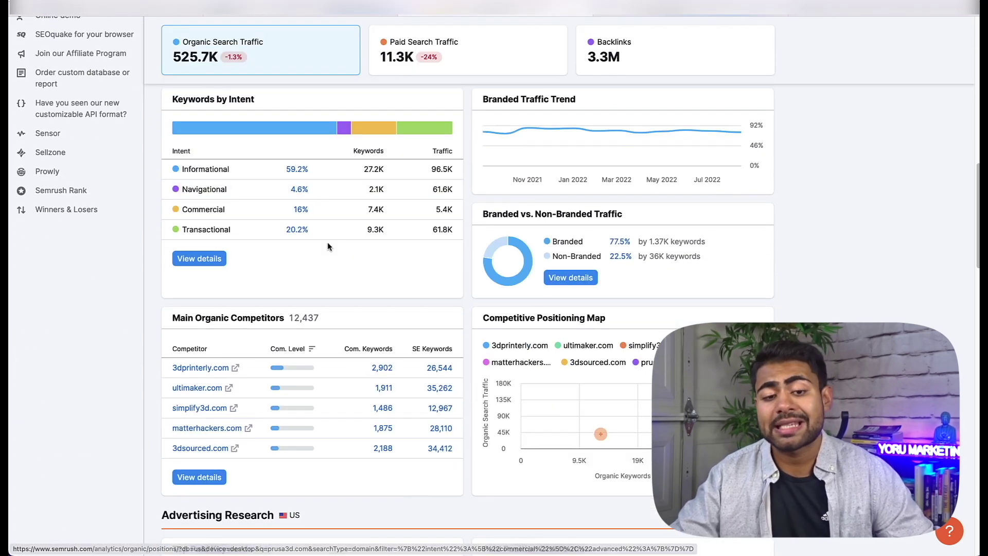
left_click_drag(172, 319, 268, 321)
- Highlight the competitor table and positioning map, then open the full Organic Research competitors report
scroll(326, 232, "down", 4)
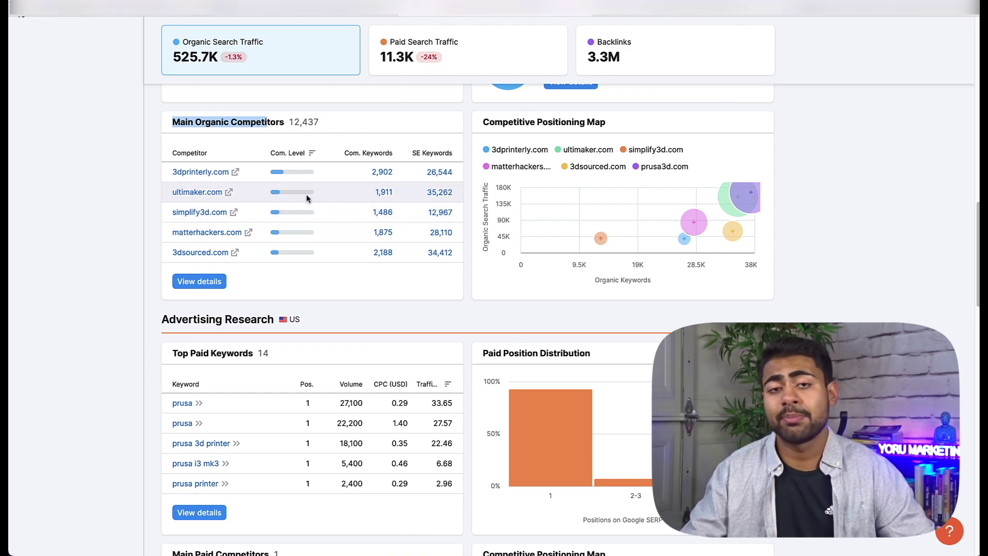
left_click_drag(591, 122, 825, 195)
left_click(485, 239)
left_click_drag(663, 313, 543, 179)
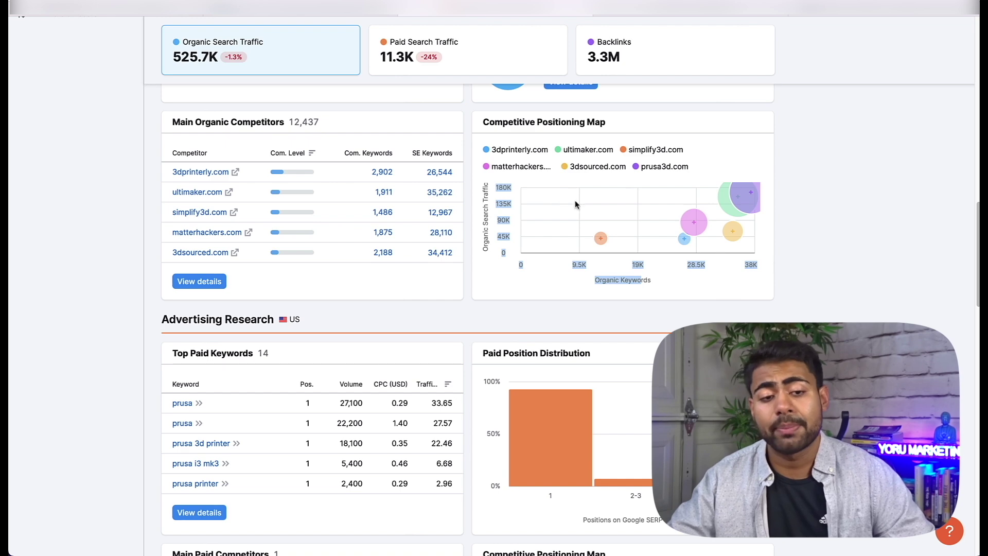
left_click(199, 281)
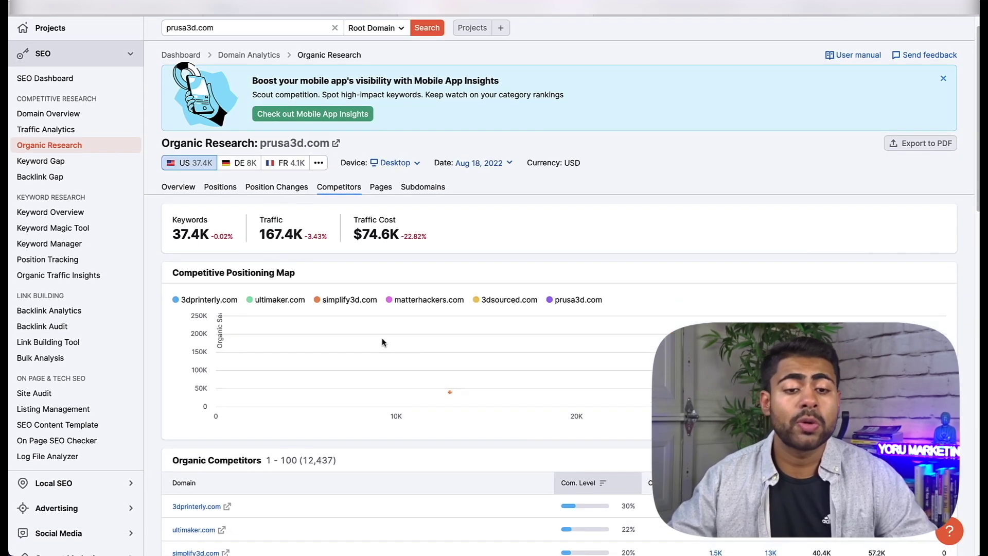
- Highlight the top competitor rows, then open 3dprinterly.com's website in a new tab
scroll(382, 339, "down", 5)
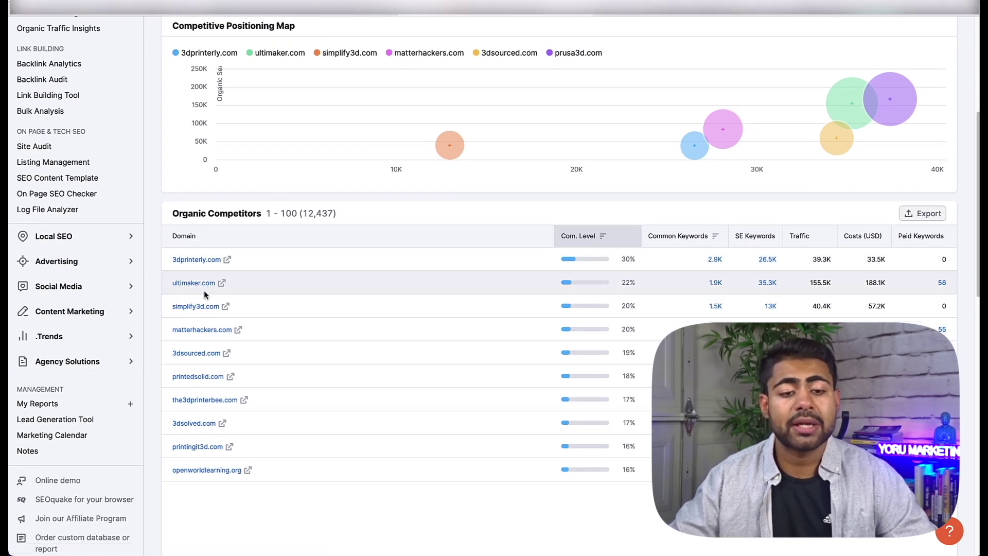
left_click_drag(296, 307, 183, 253)
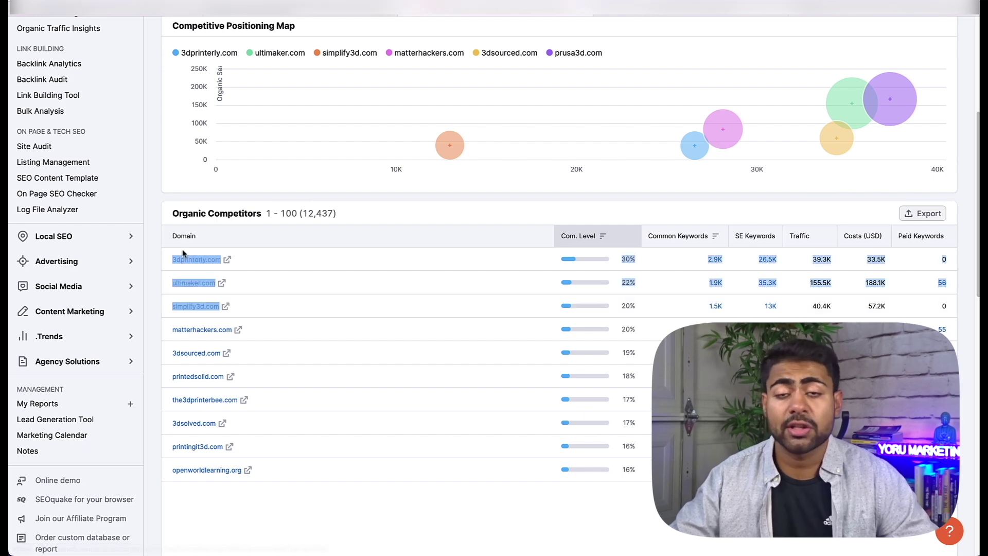
left_click(267, 276)
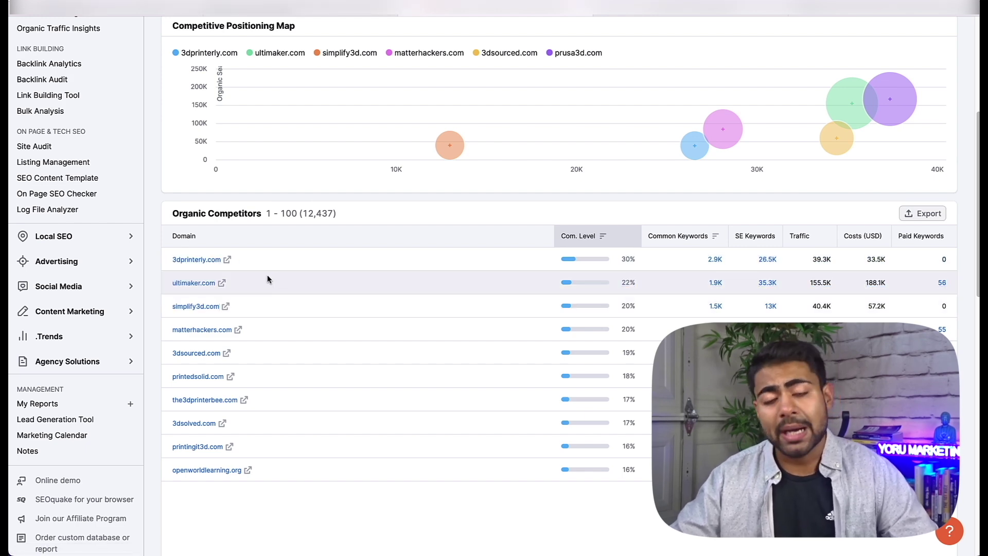
left_click(228, 265)
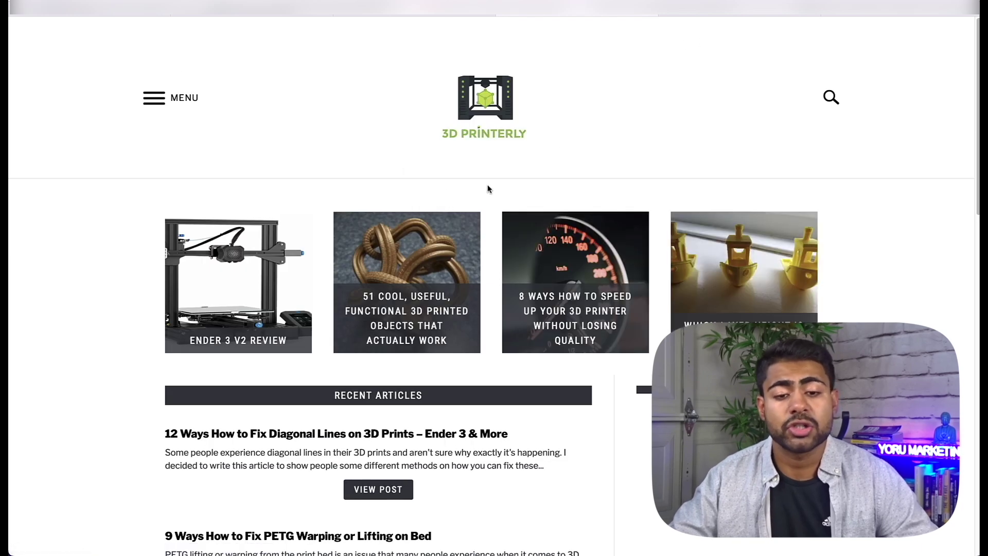
- Browse the 3D Printerly site, dismiss its e-mail popup, and close the tab
scroll(443, 191, "down", 5)
scroll(507, 185, "up", 5)
left_click(155, 103)
scroll(366, 195, "down", 15)
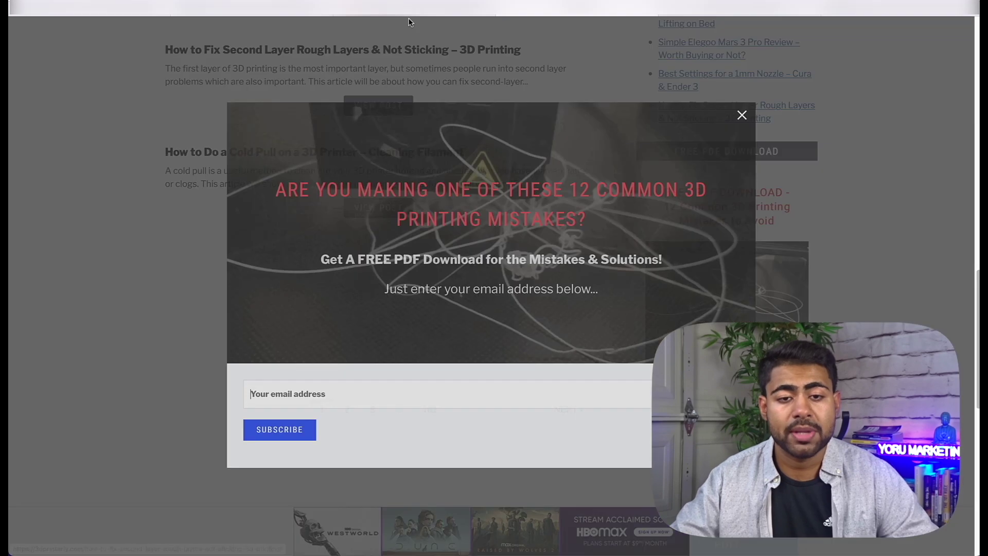
left_click(805, 177)
key("ctrl+w")
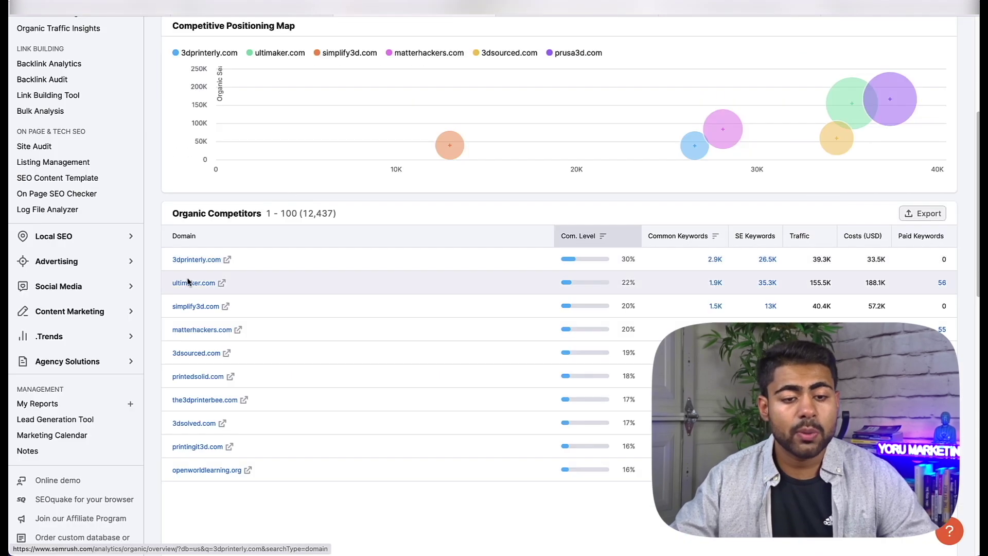
- Open ultimaker.com and view its Ultimaker S5 Pro Bundle product page
left_click(219, 283)
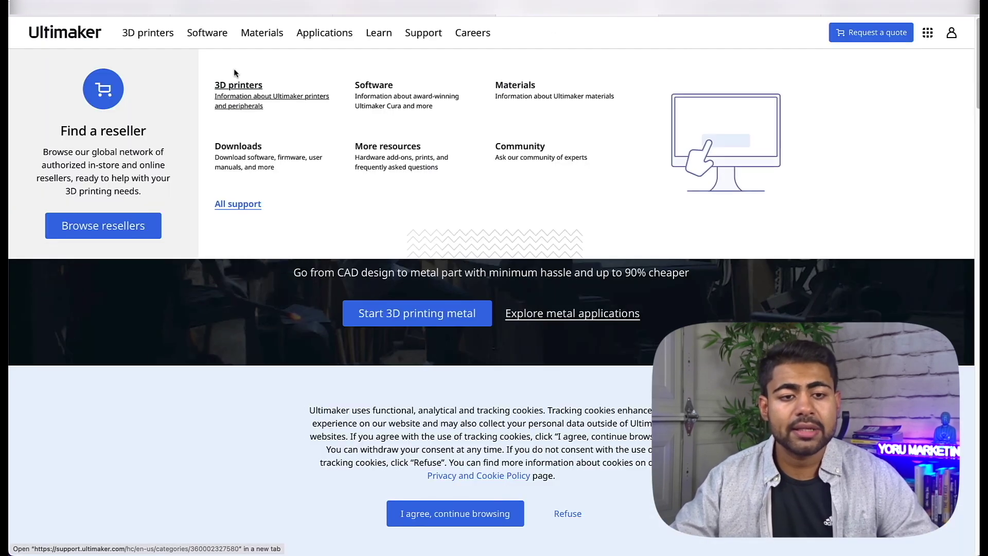
mouse_move(165, 36)
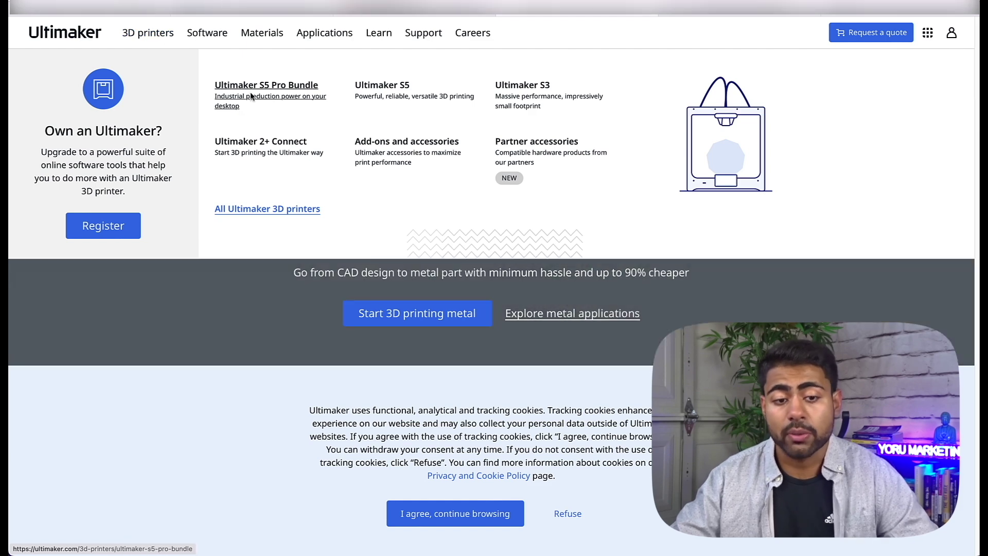
left_click(249, 90)
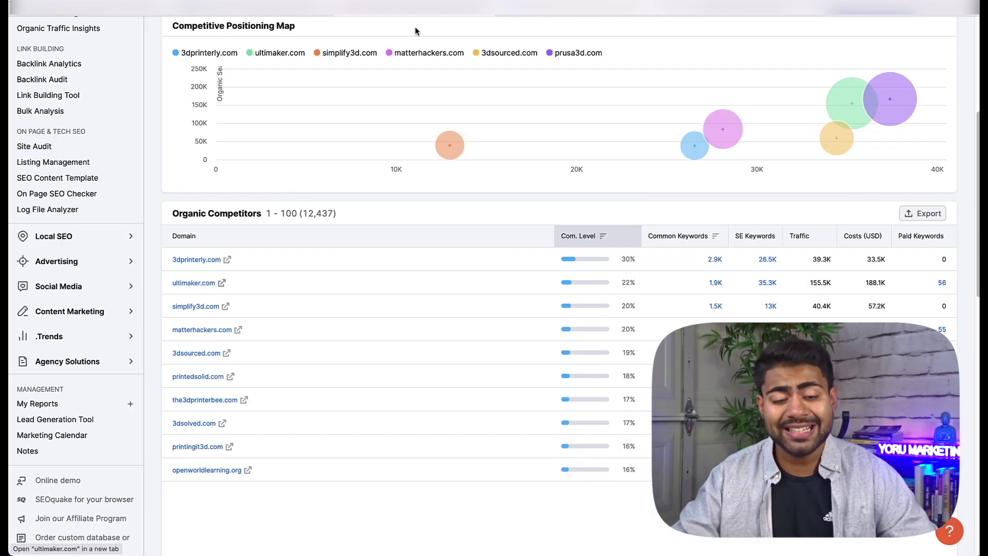
scroll(373, 189, "down", 2)
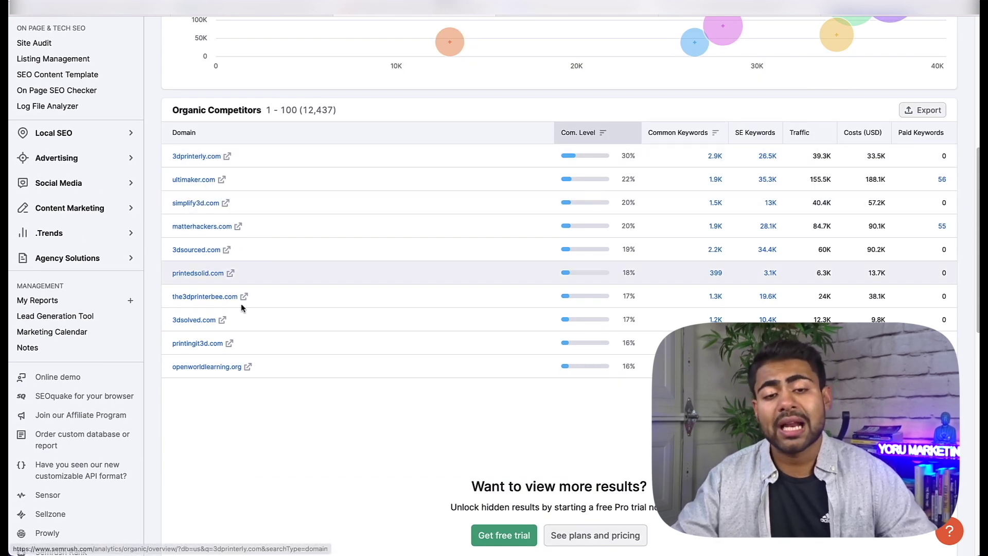
- Expand the Advertising tool group and reopen Domain Overview for prusa3d.com
scroll(293, 58, "up", 1)
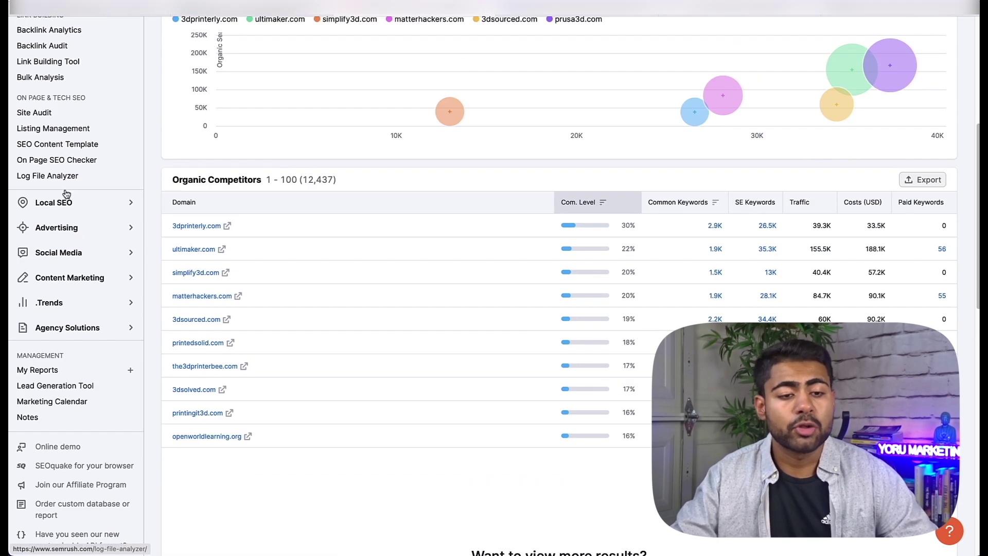
left_click(84, 236)
scroll(77, 309, "up", 3)
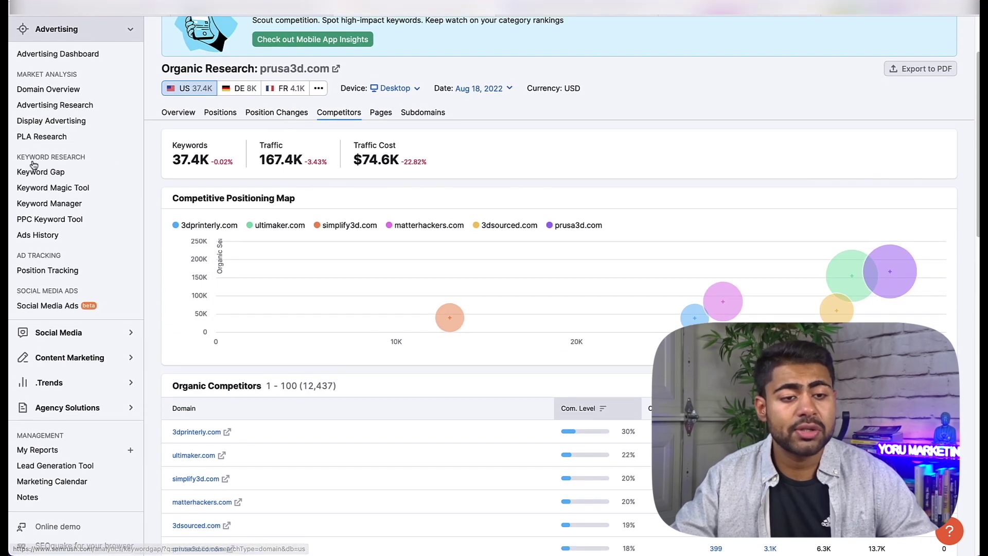
scroll(58, 154, "up", 2)
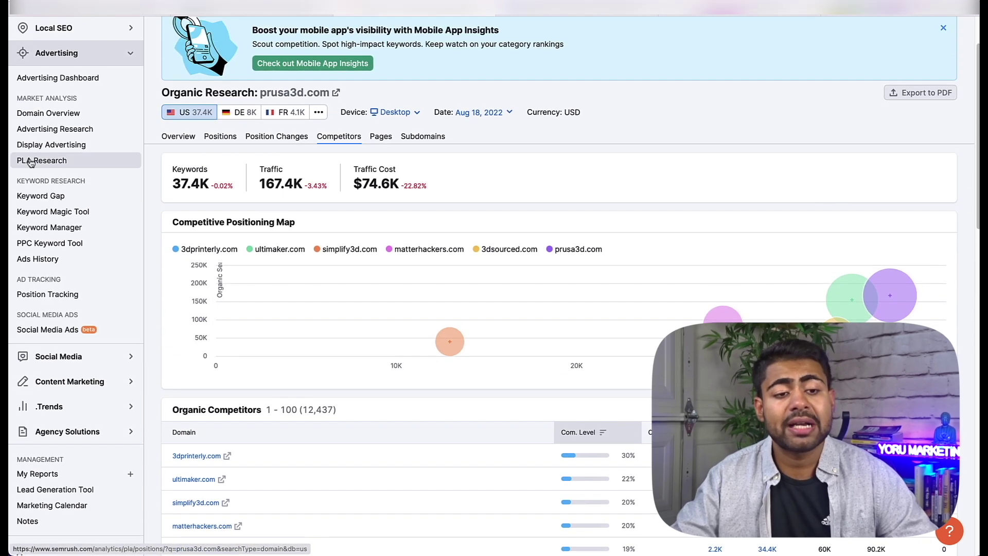
left_click(44, 113)
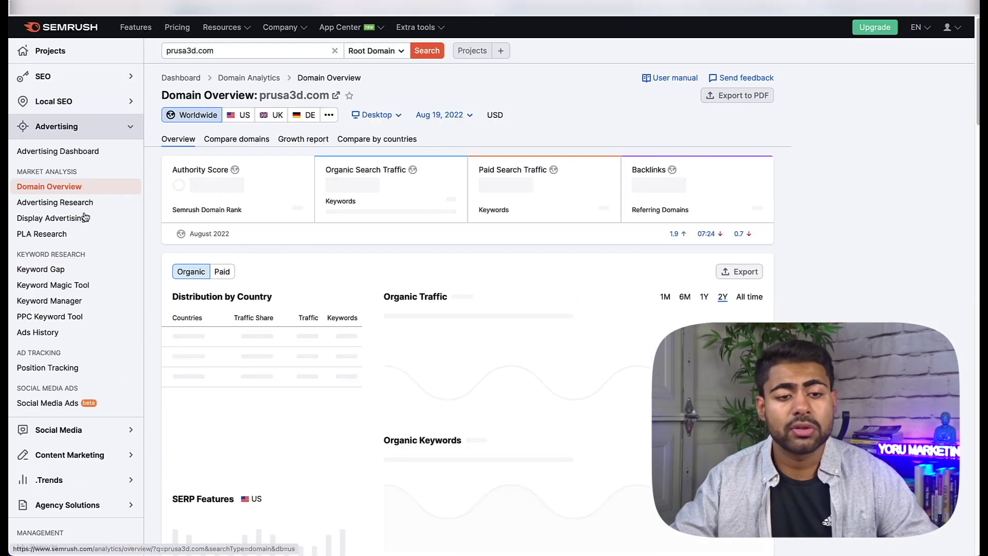
- Review the organic, paid and backlink sections of the prusa3d.com Domain Overview
scroll(252, 242, "down", 6)
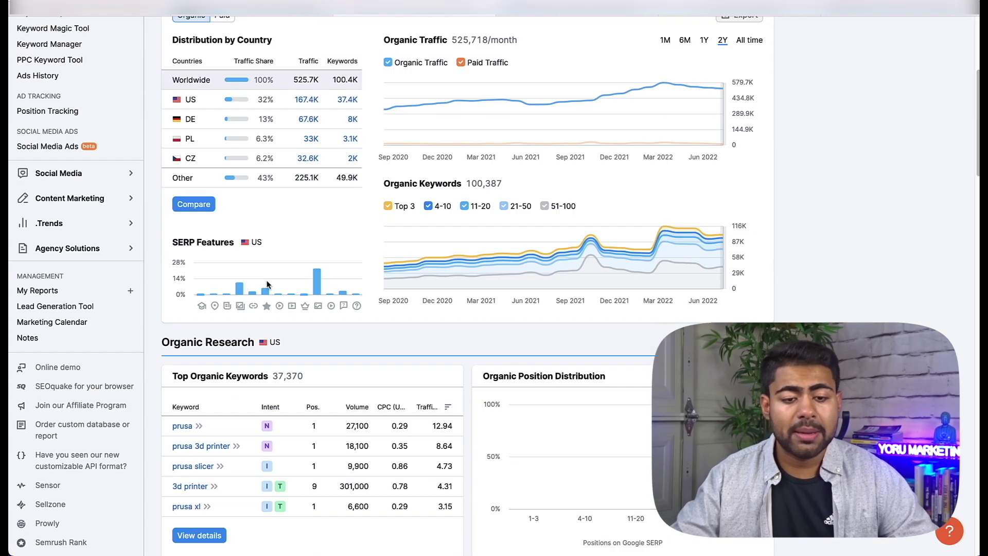
scroll(265, 282, "down", 4)
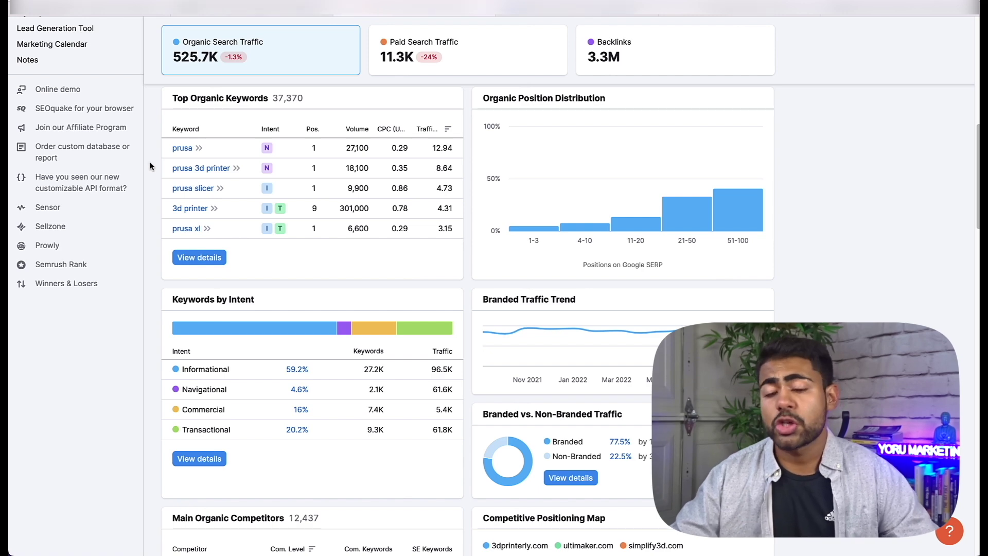
scroll(247, 309, "down", 6)
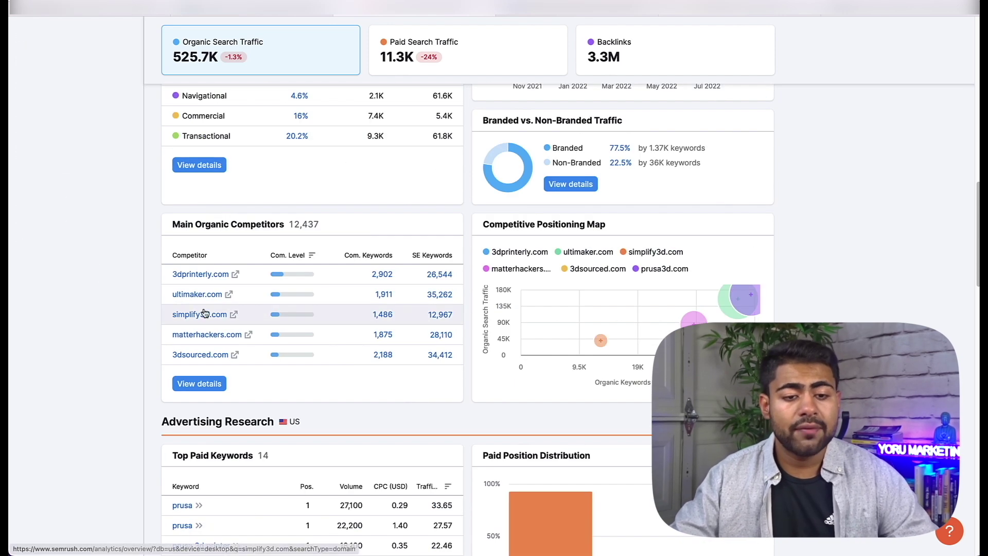
scroll(292, 405, "down", 10)
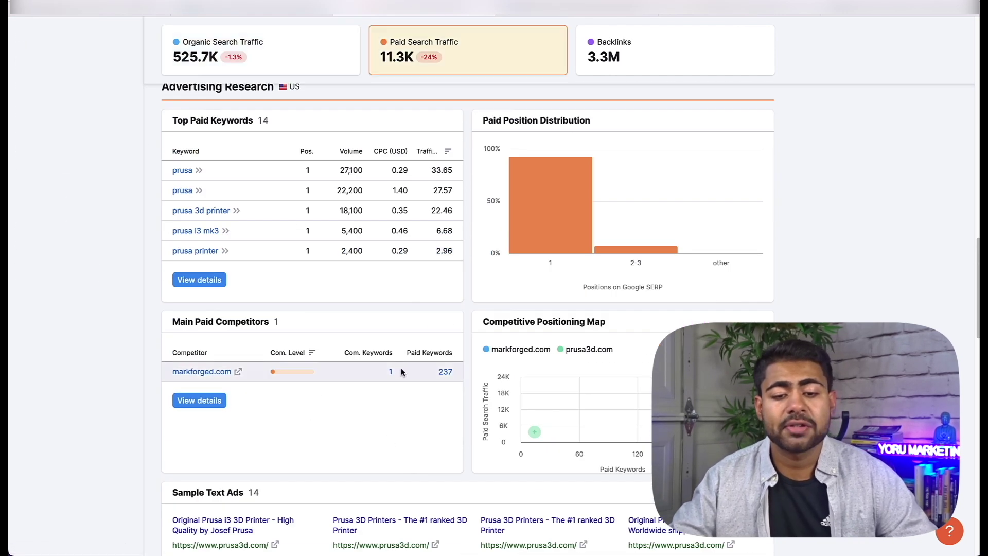
left_click_drag(308, 494, 160, 308)
left_click(154, 341)
scroll(394, 399, "down", 8)
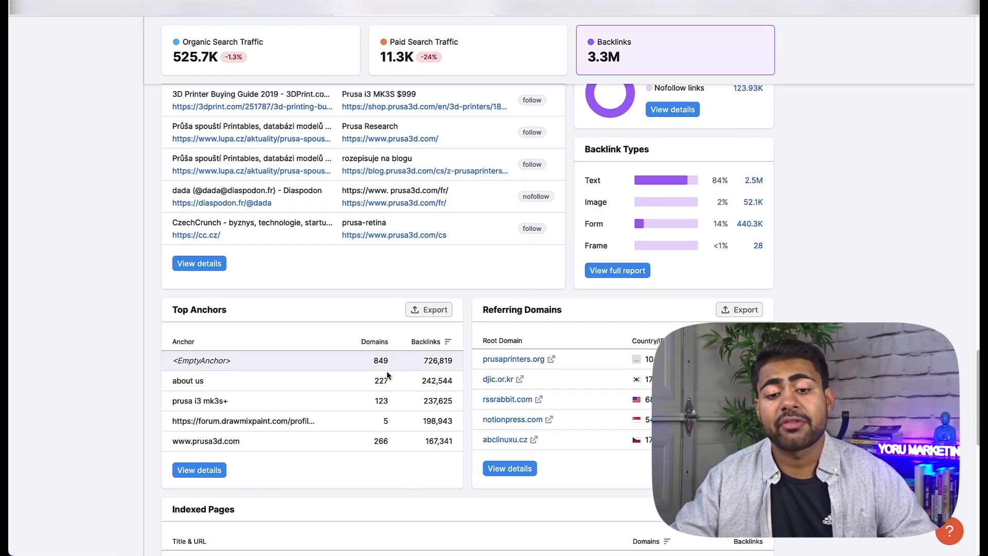
scroll(443, 329, "down", 2)
scroll(226, 257, "down", 7)
scroll(276, 419, "down", 2)
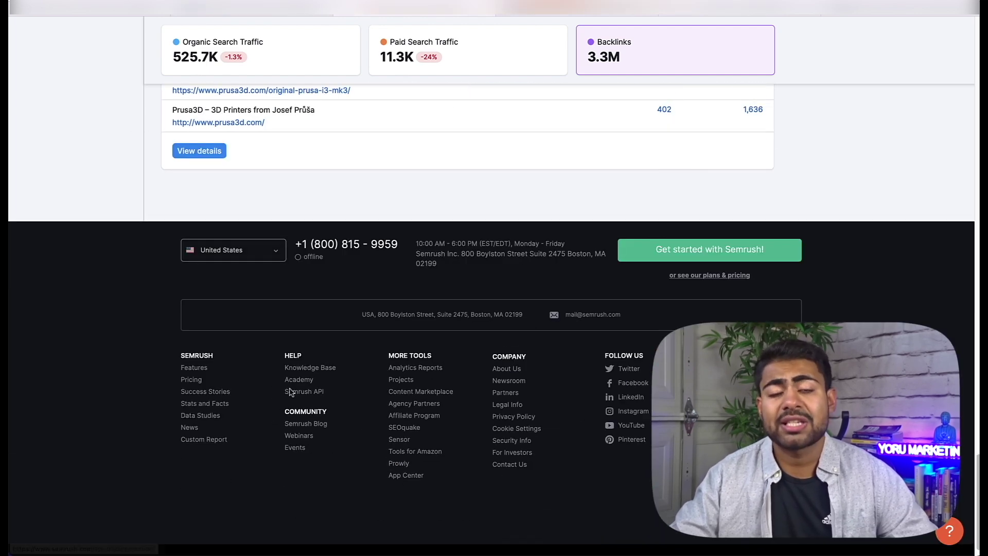
scroll(298, 412, "up", 20)
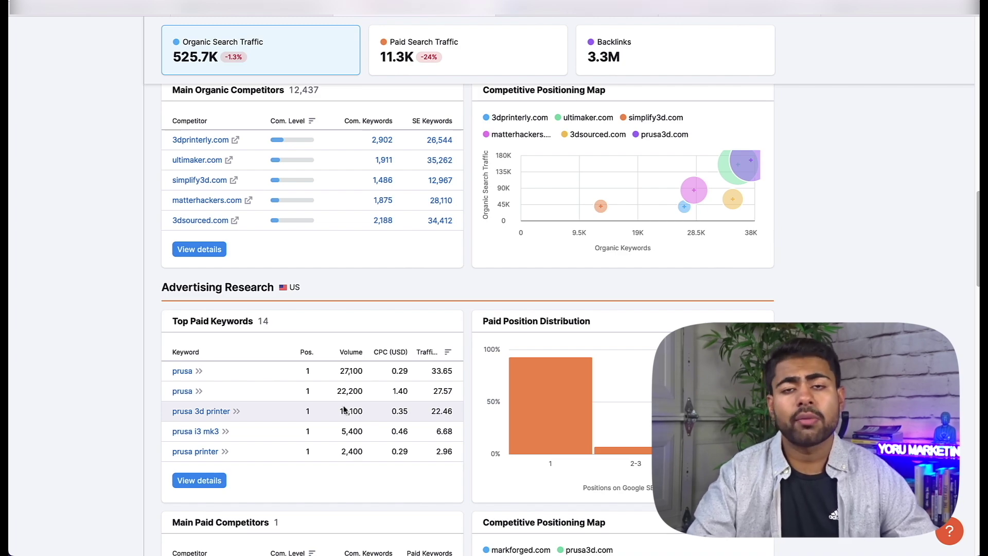
scroll(344, 409, "up", 20)
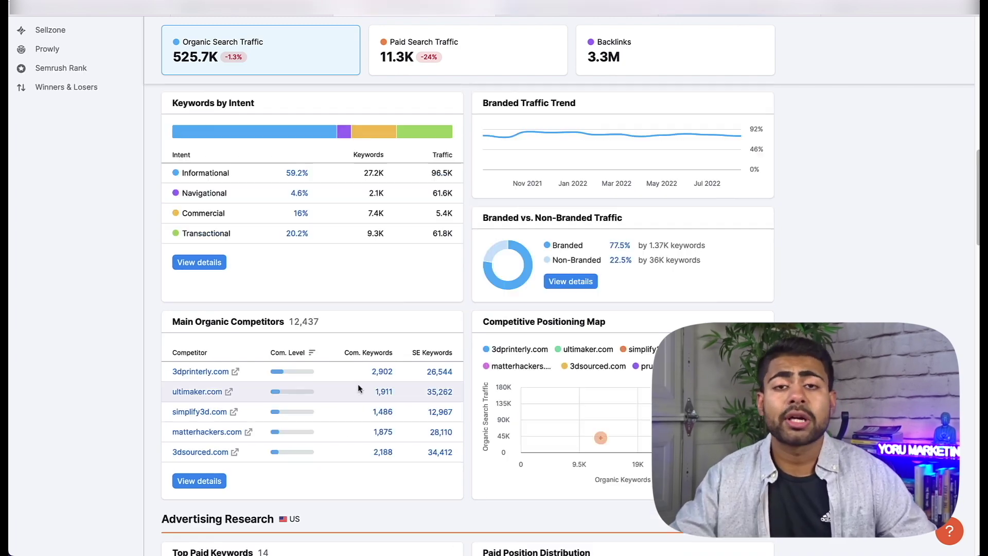